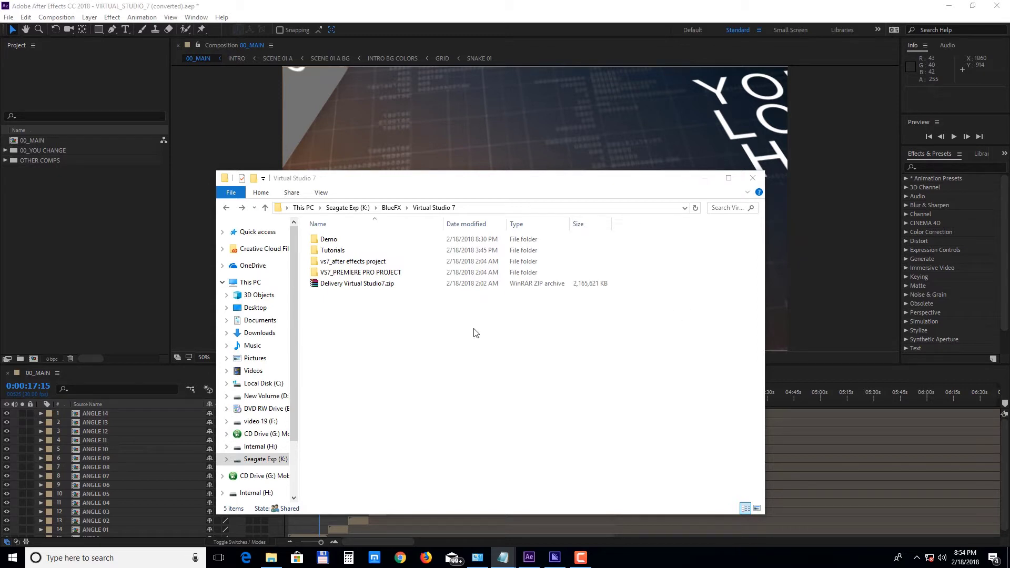
- Look over the delivery zip in the Virtual Studio 7 folder, then return to After Effects
right_click(374, 287)
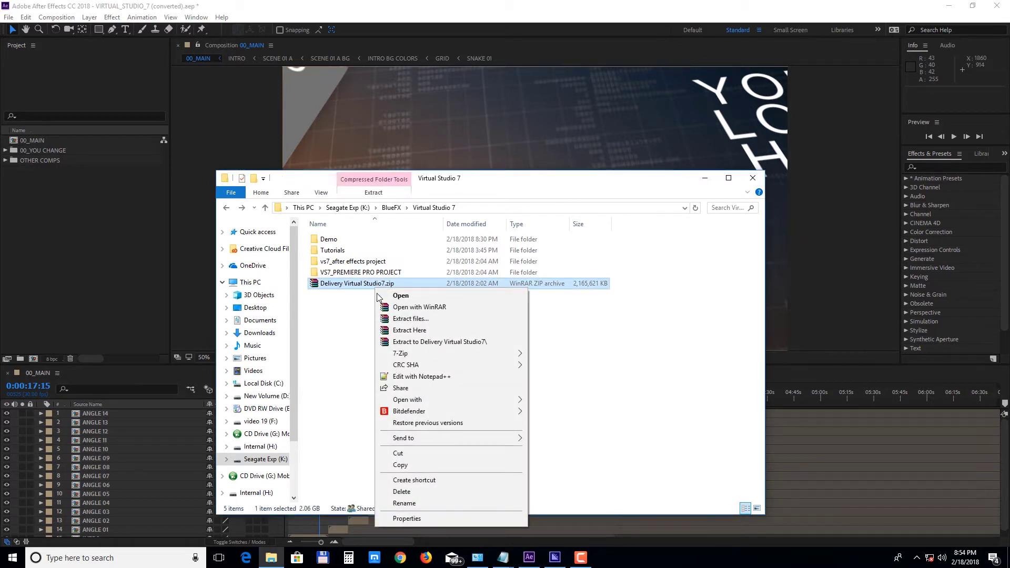
click(359, 333)
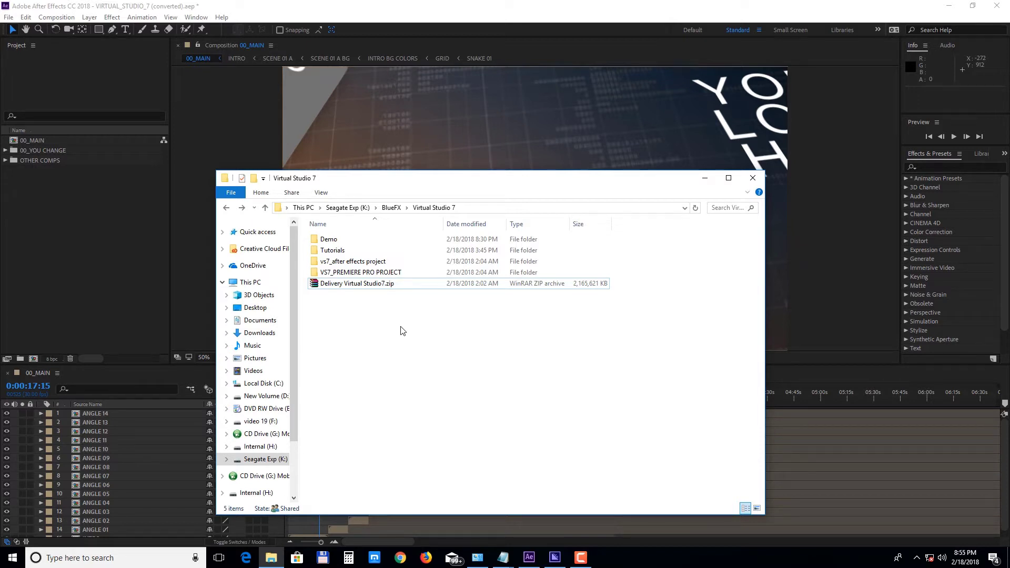
click(120, 268)
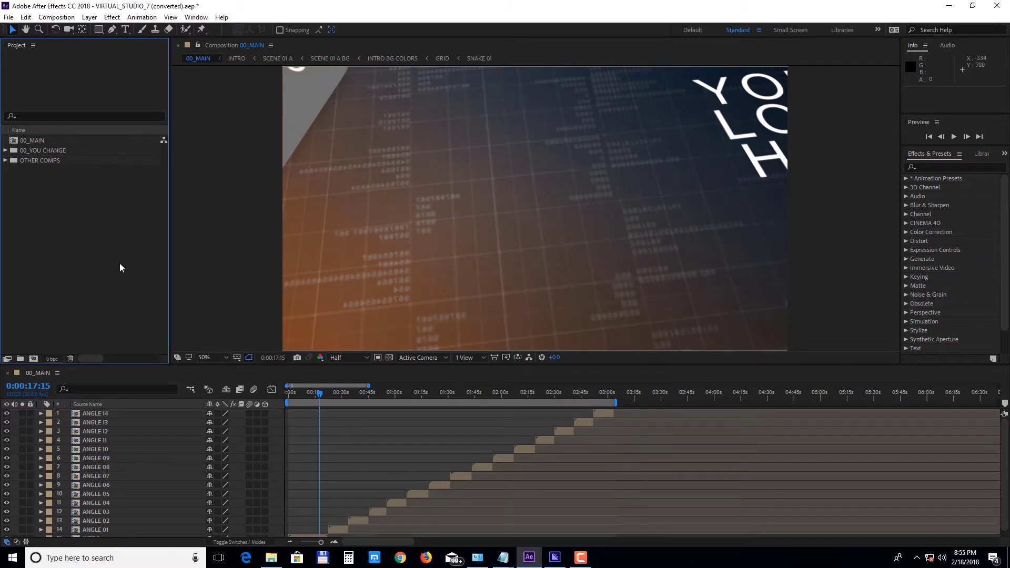
- Open the INTRO composition from 00_YOU CHANGE > INTRO CHANGE and go to 0:00:05:22
click(5, 151)
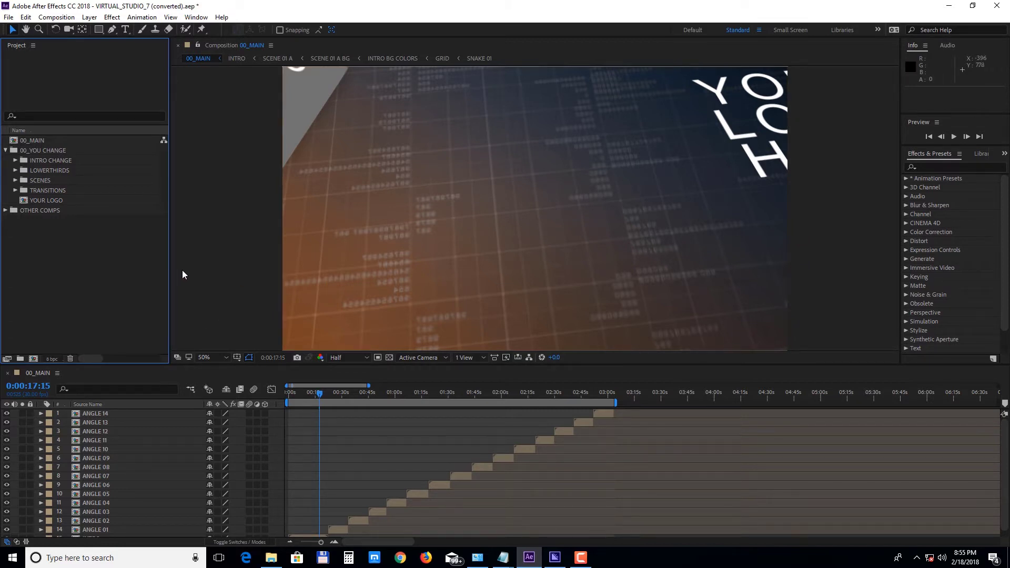
click(15, 160)
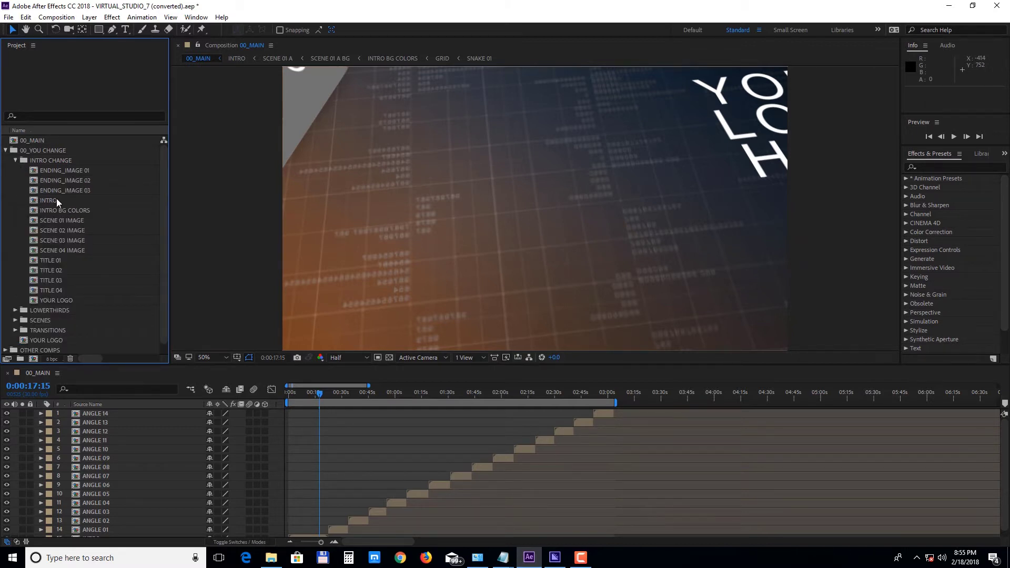
double_click(55, 198)
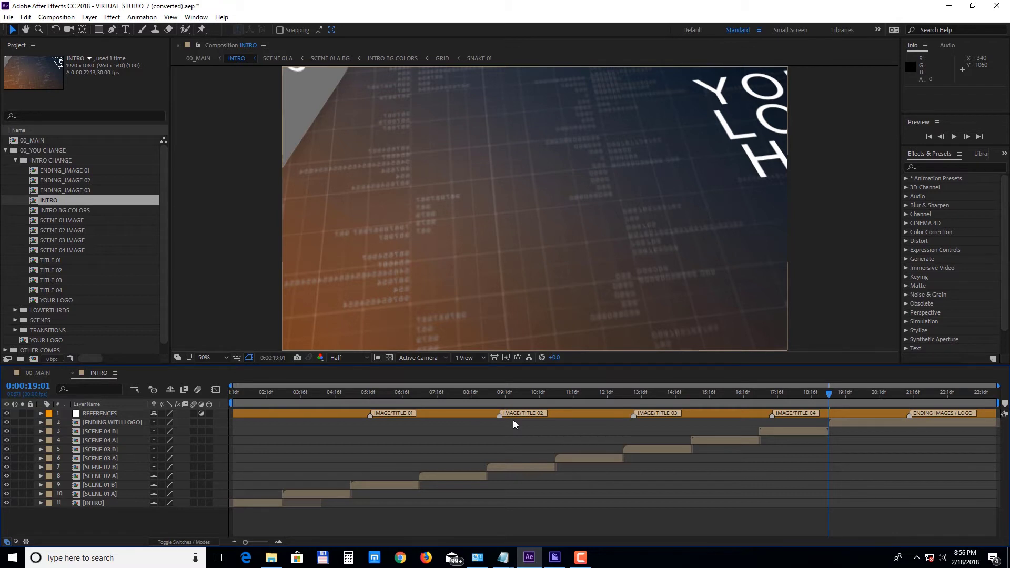
click(375, 402)
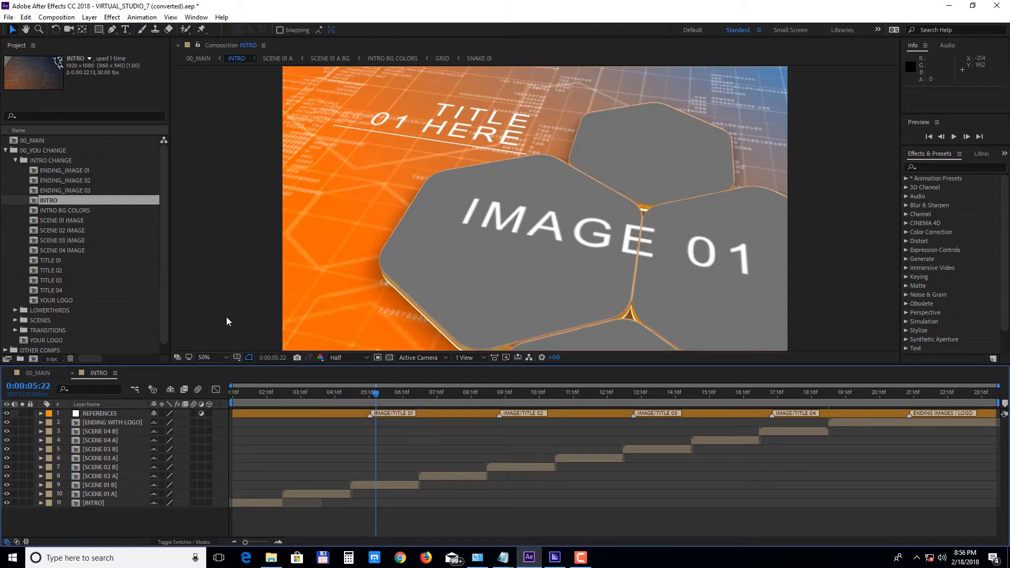
- Open the SCENE 01 IMAGE and TITLE 01 compositions and import image01.jpg
double_click(77, 220)
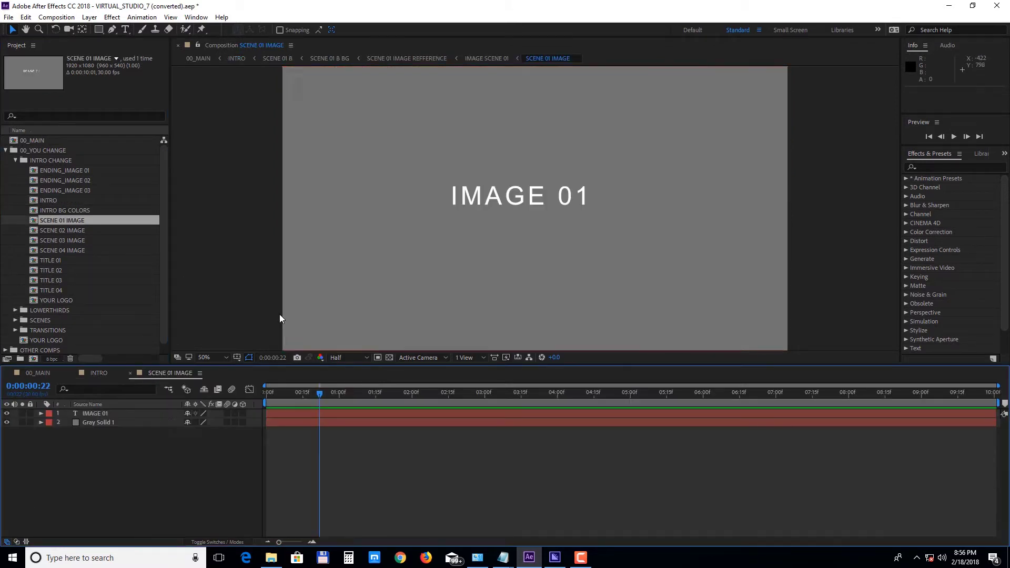
double_click(53, 260)
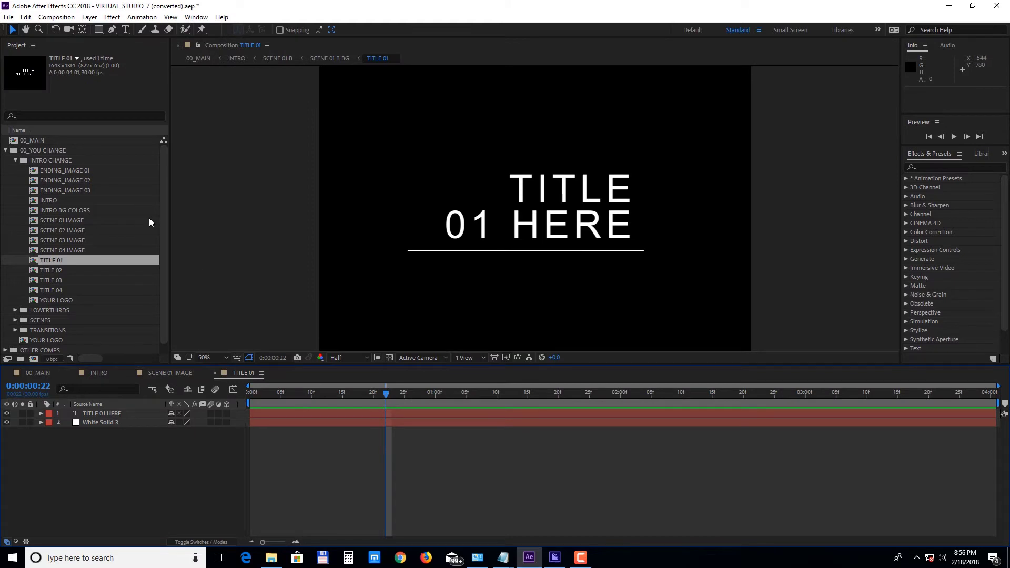
click(5, 150)
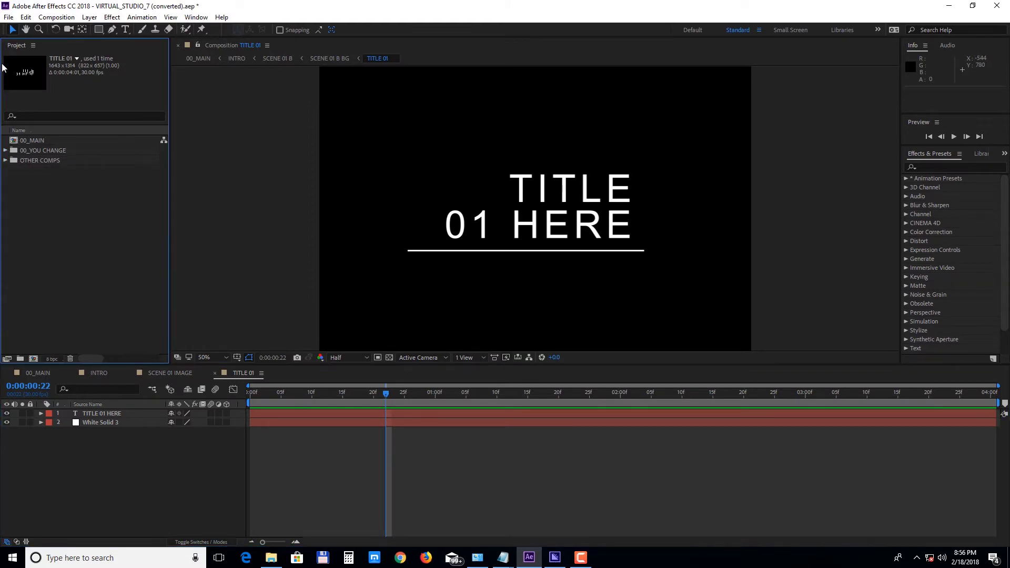
click(8, 16)
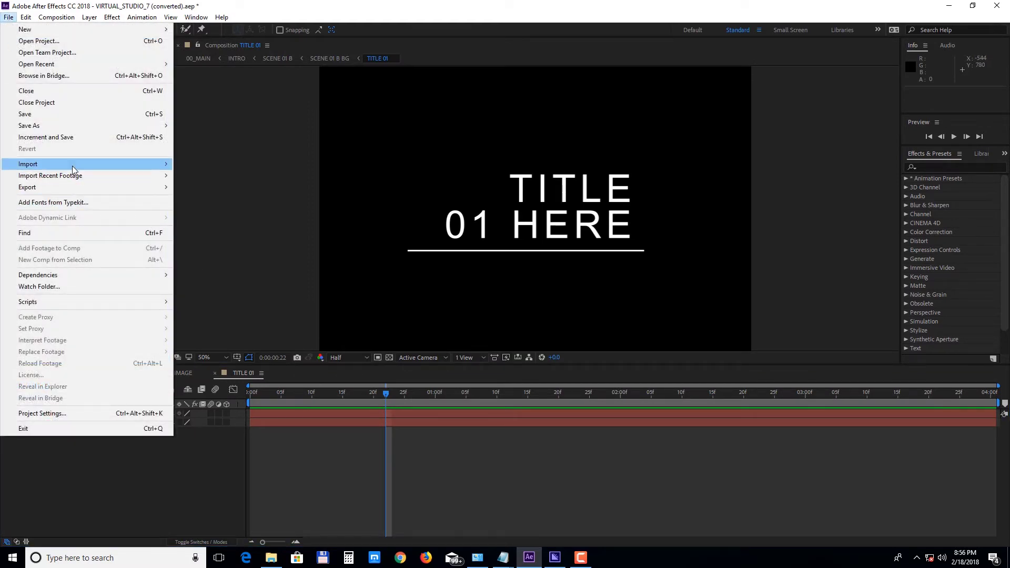
mouse_move(75, 167)
click(195, 165)
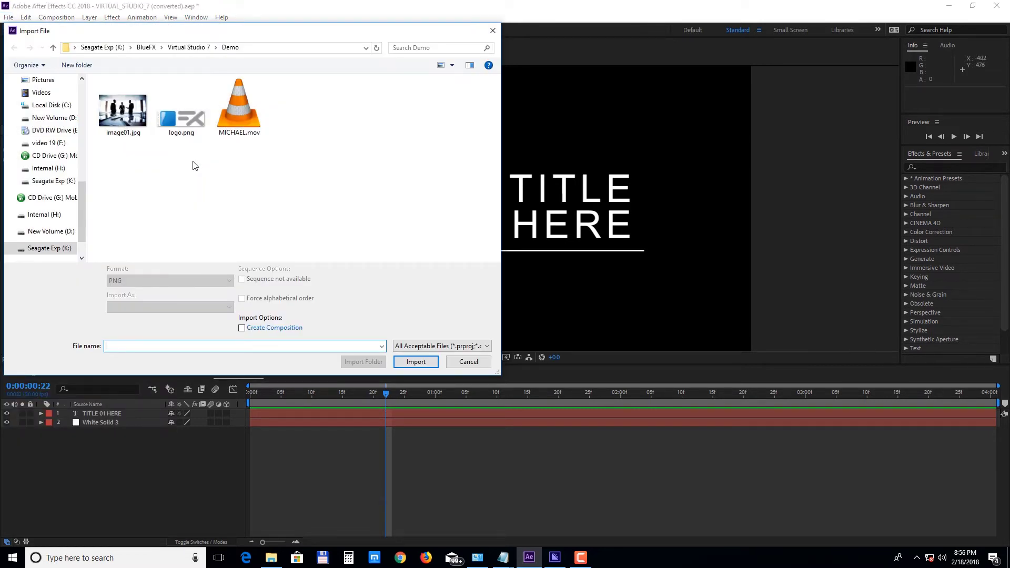
click(122, 111)
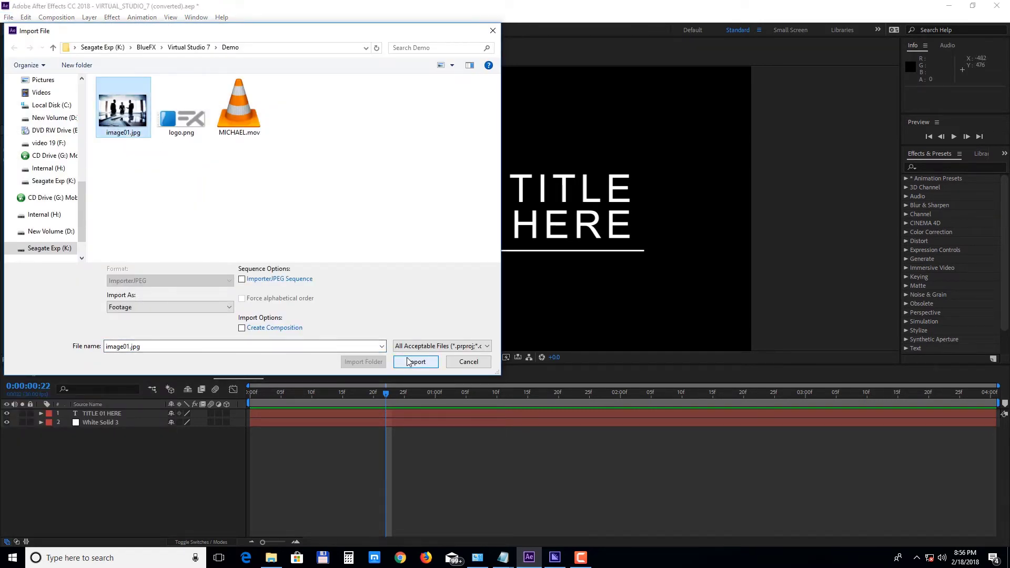
click(415, 361)
- Add image01.jpg to SCENE 01 IMAGE at 74% scale, hiding the placeholder text and Gray Solid
click(151, 370)
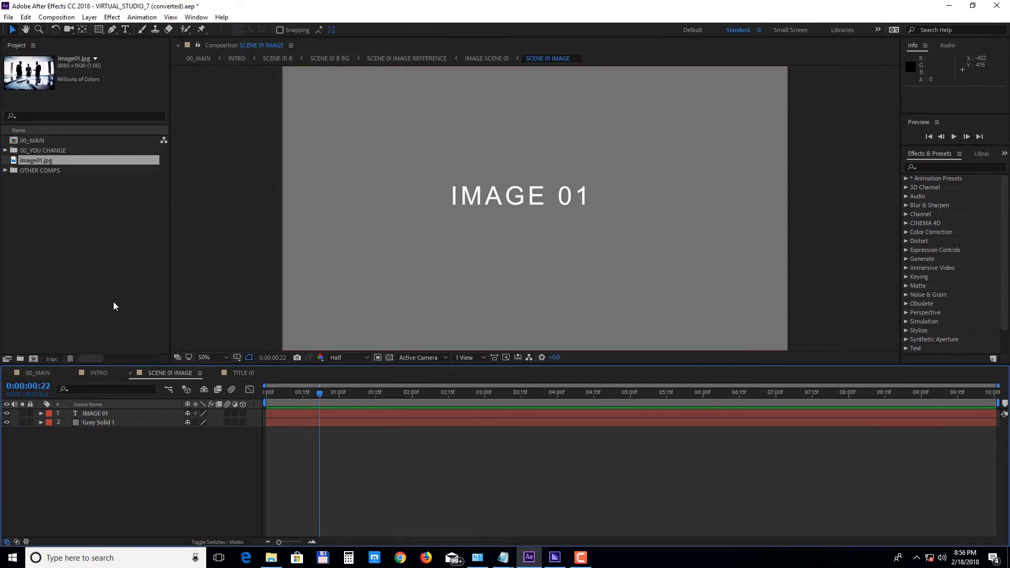
drag(36, 159, 79, 411)
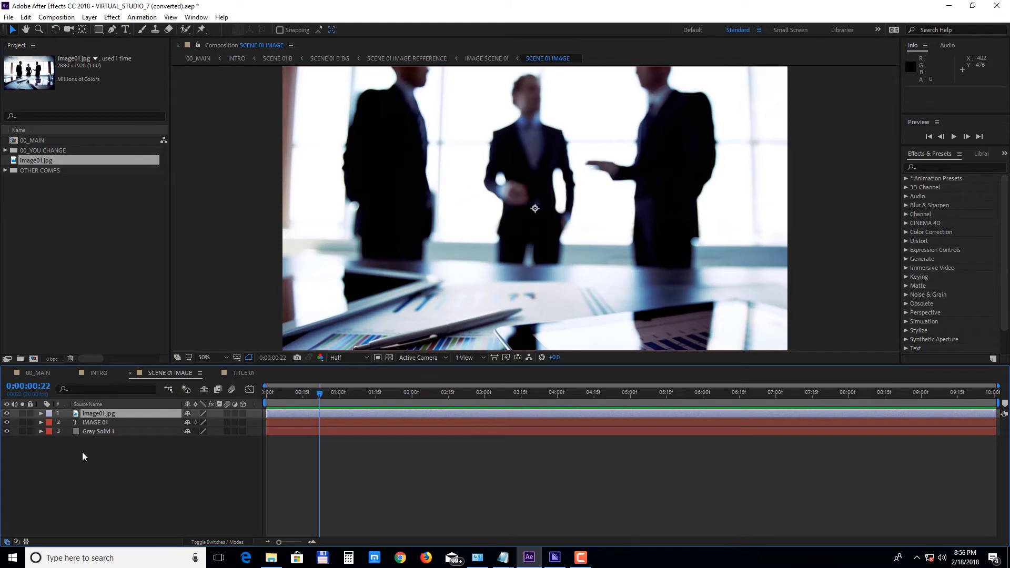
click(7, 423)
click(7, 431)
click(88, 416)
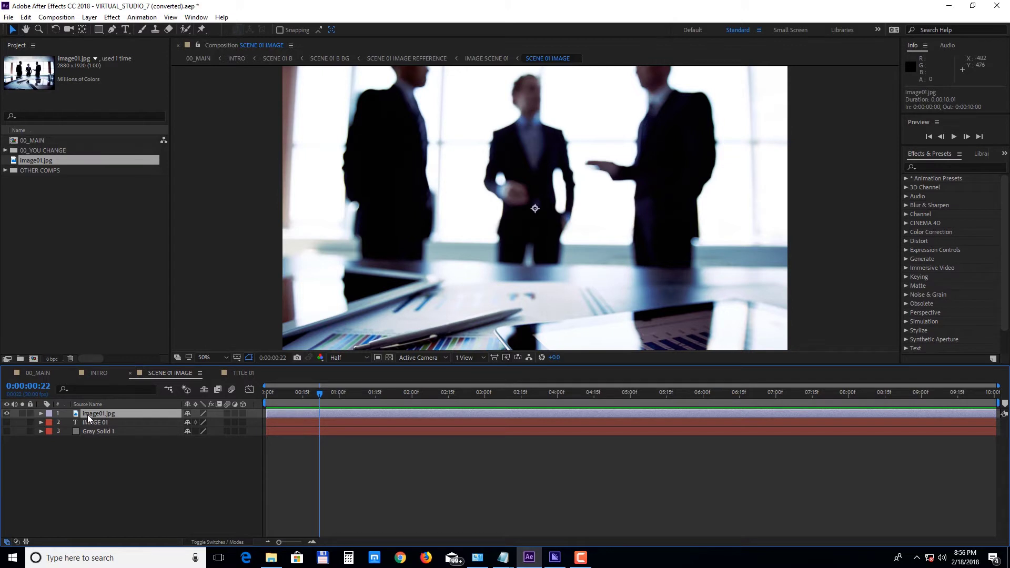
key(s)
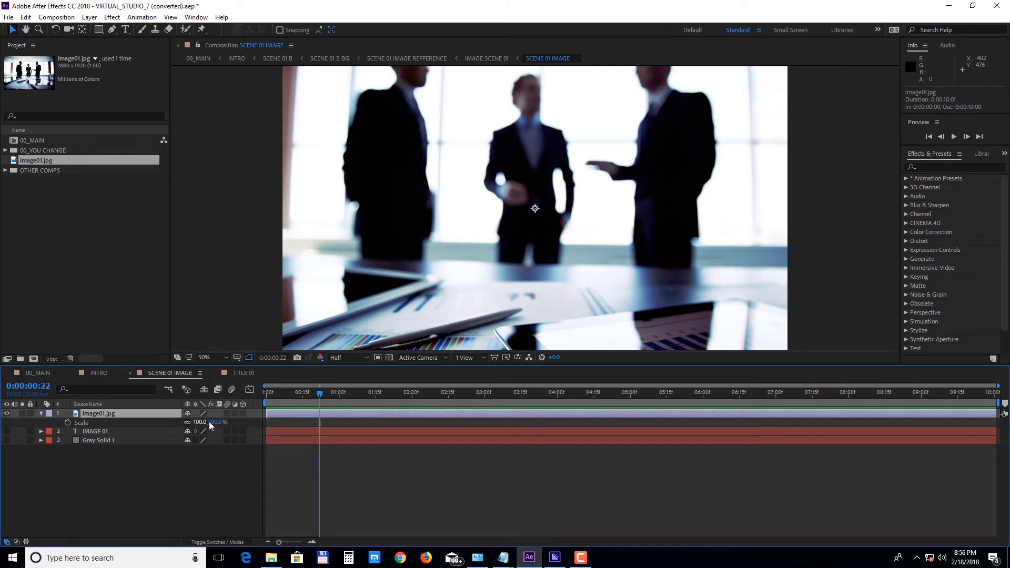
drag(209, 422, 202, 423)
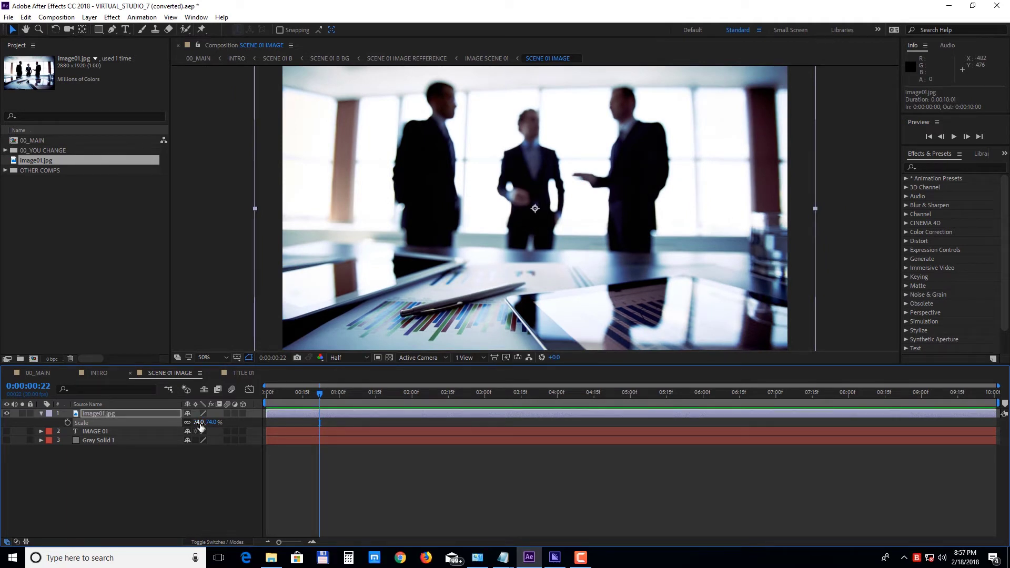
click(237, 373)
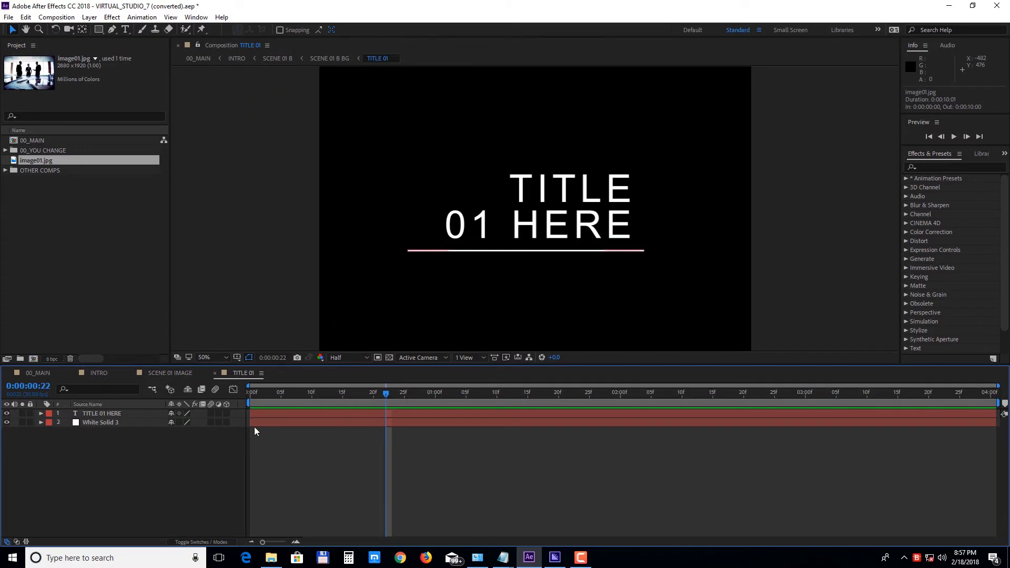
- Retitle TITLE 01 to 'sample' / 'text' on two lines and check it in INTRO
double_click(105, 415)
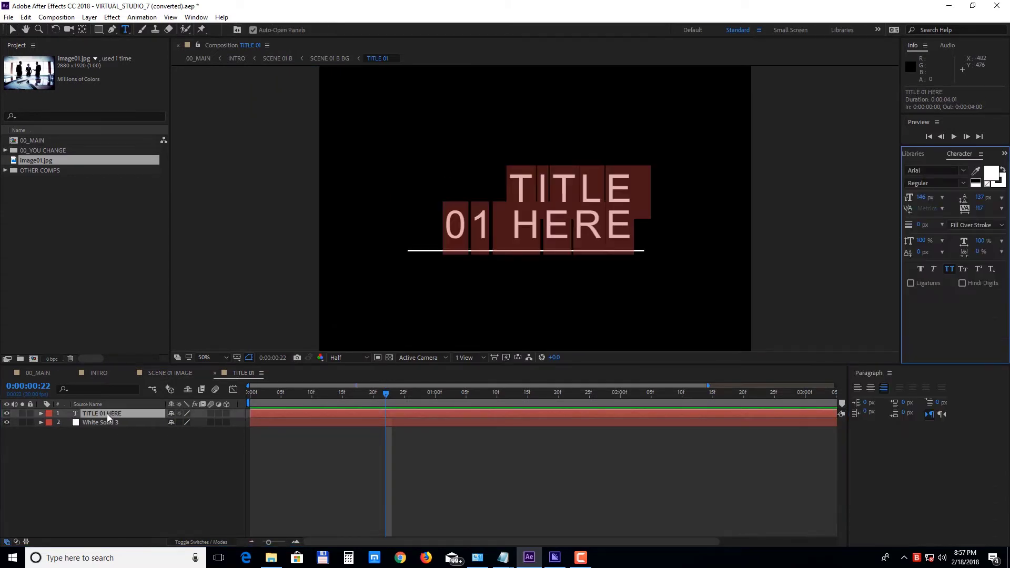
text(sampe)
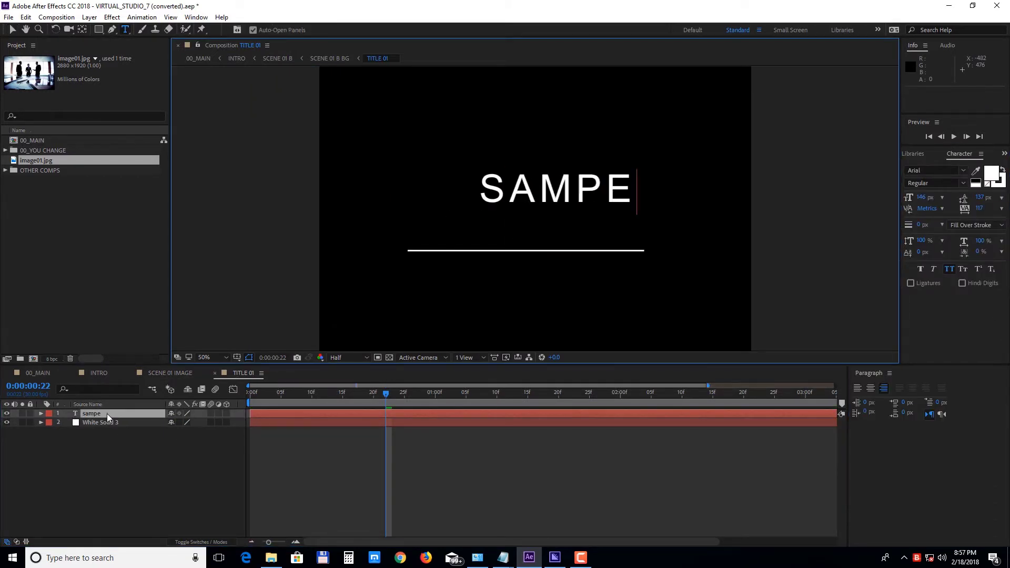
key(BackSpace)
text(le)
key(Return)
text(text)
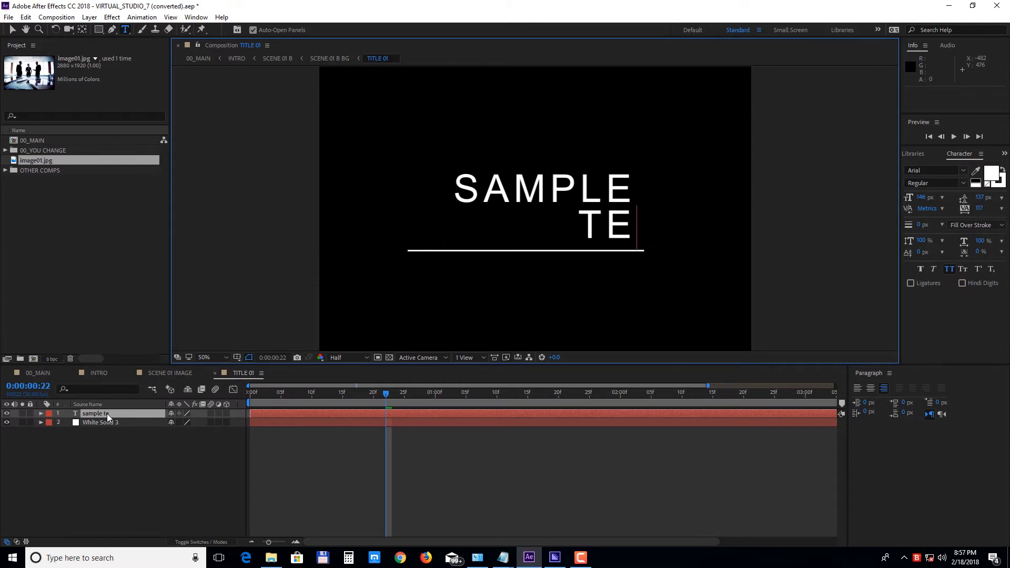
click(112, 446)
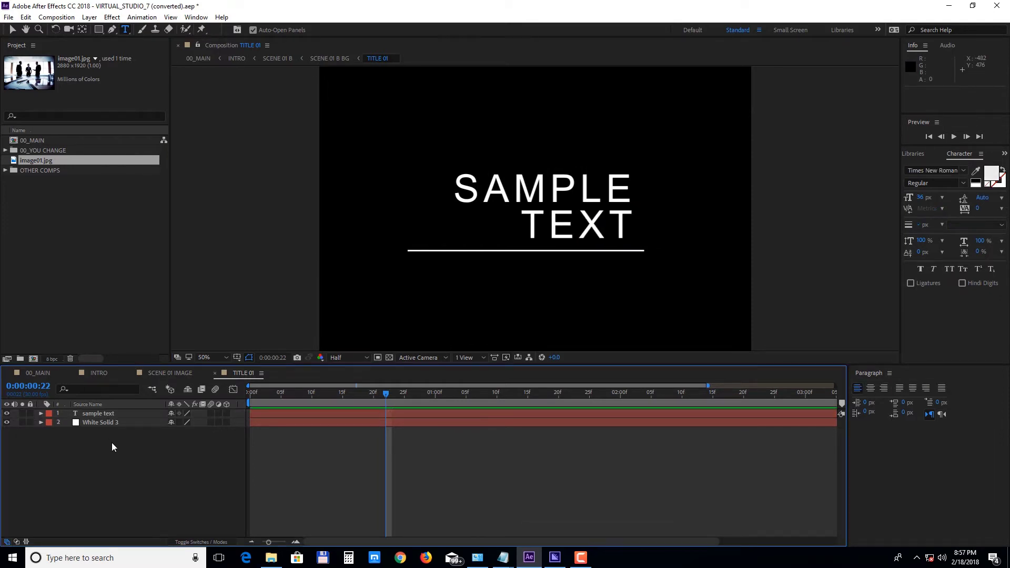
click(132, 375)
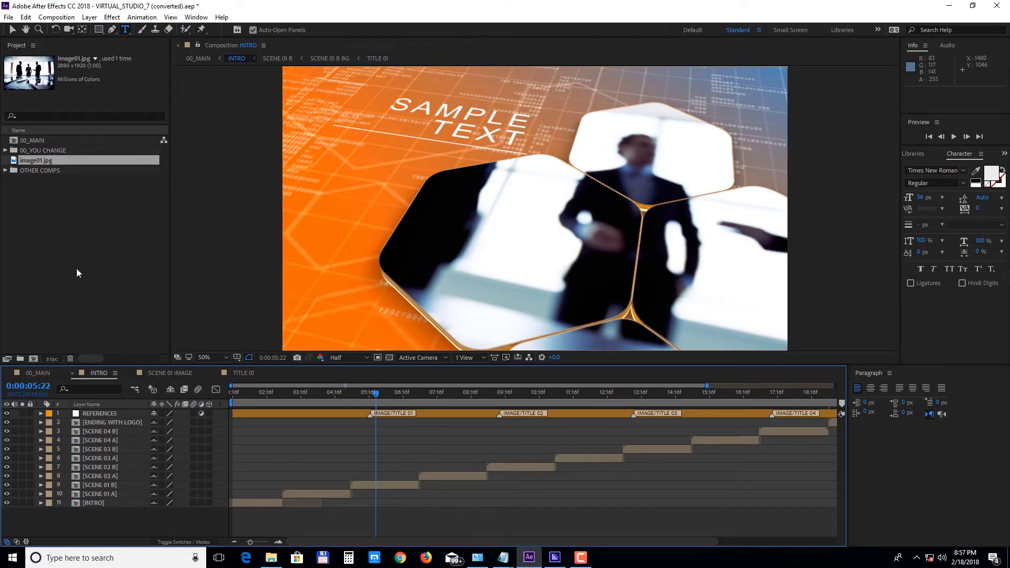
click(6, 151)
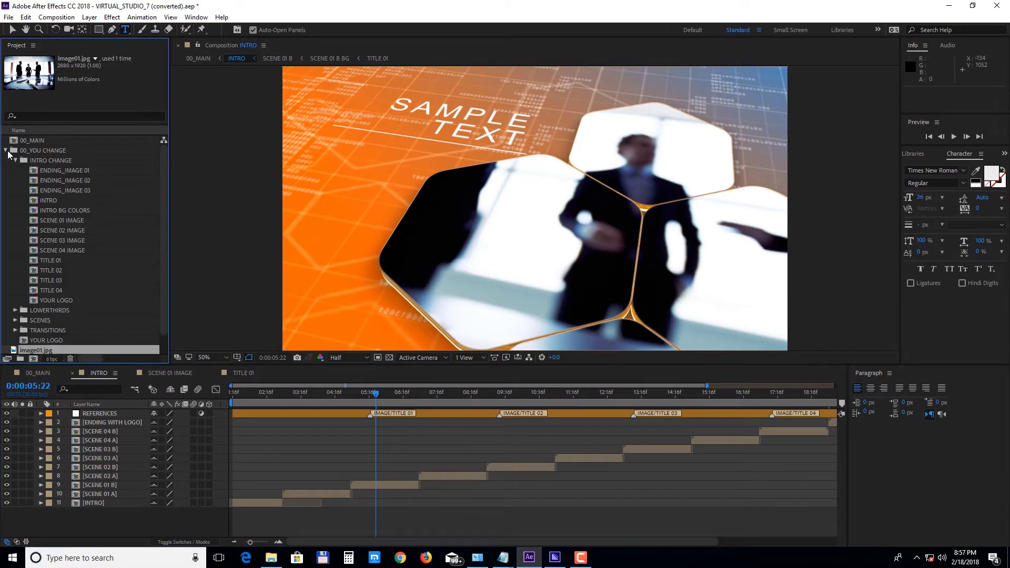
- Set BG COLOR 01 of the INTRO BG COLORS background to dark navy #123451
double_click(65, 210)
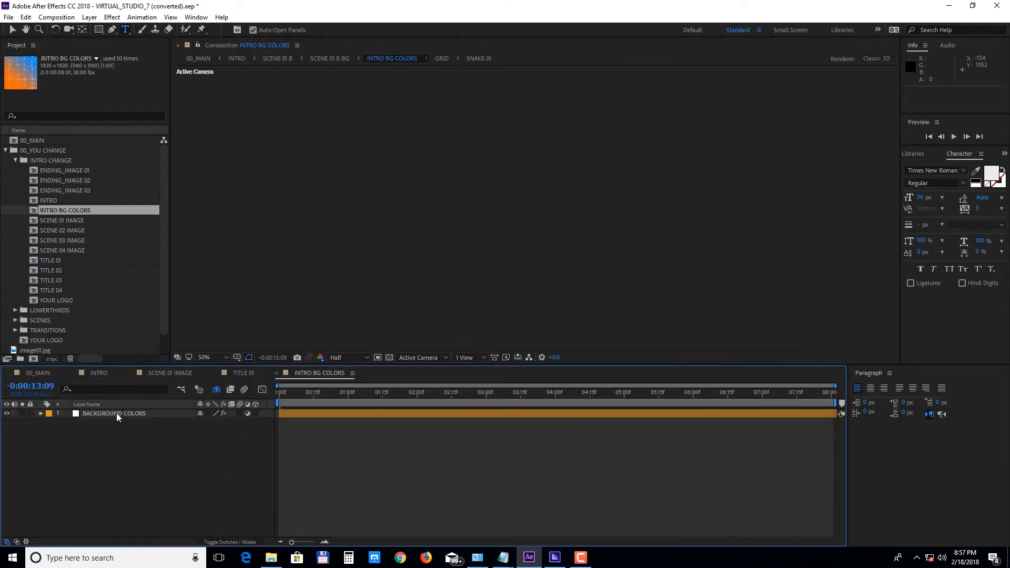
click(124, 414)
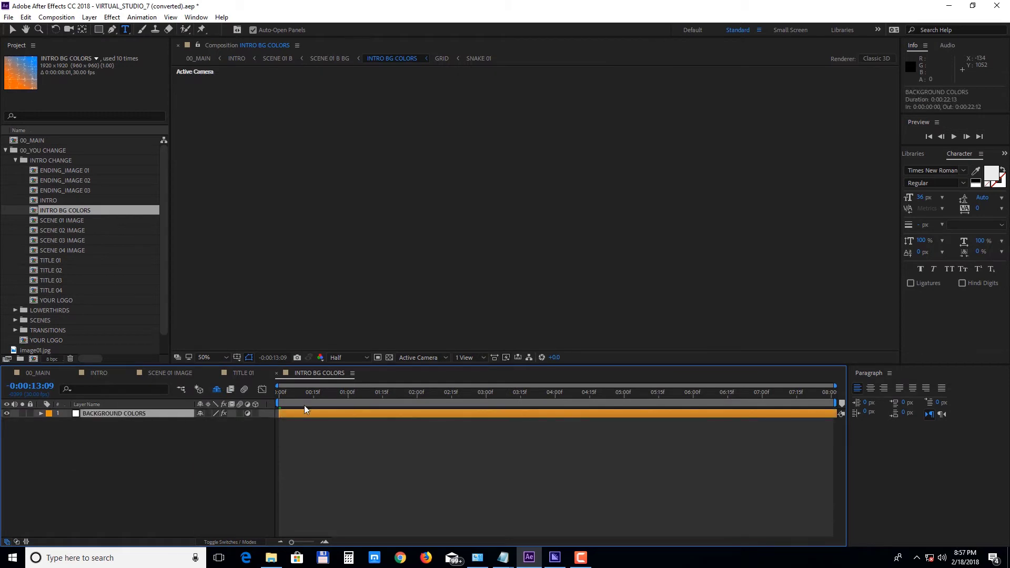
click(341, 397)
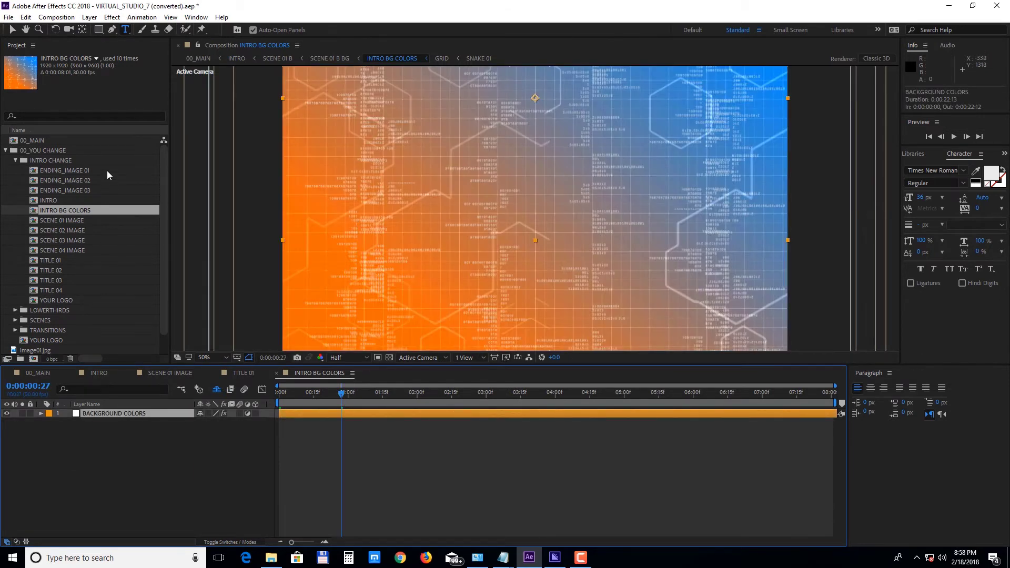
key(F3)
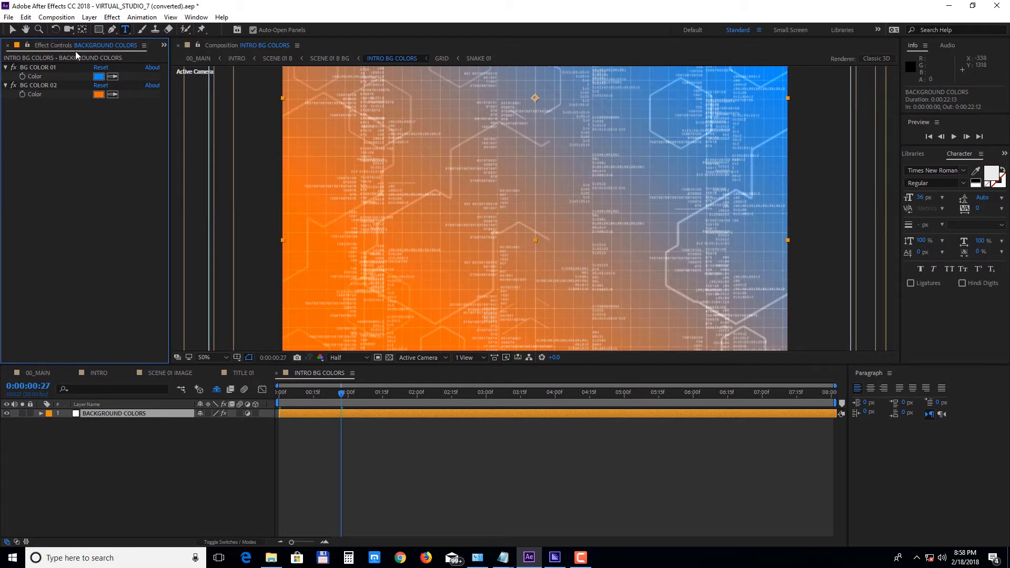
click(98, 77)
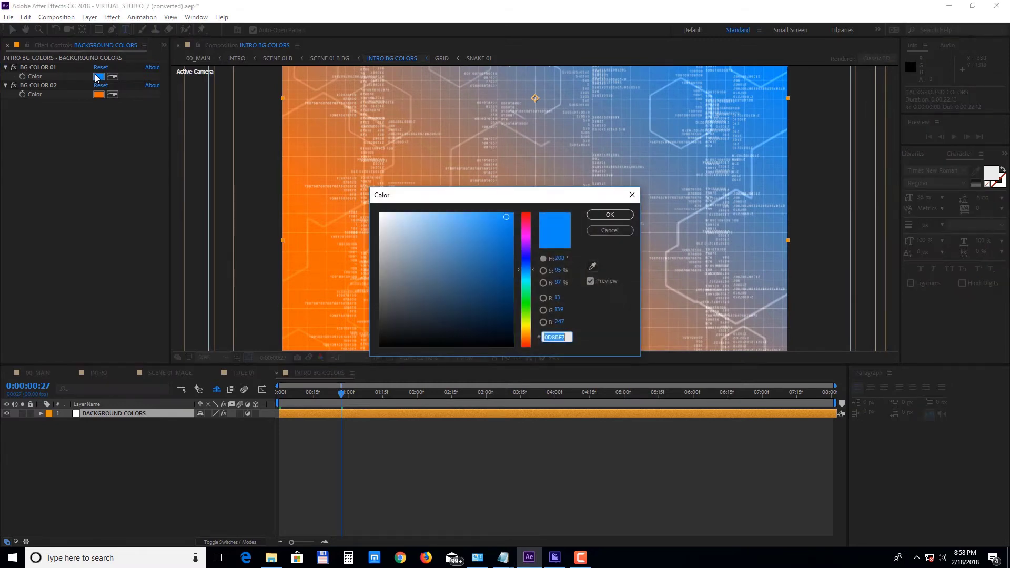
click(491, 279)
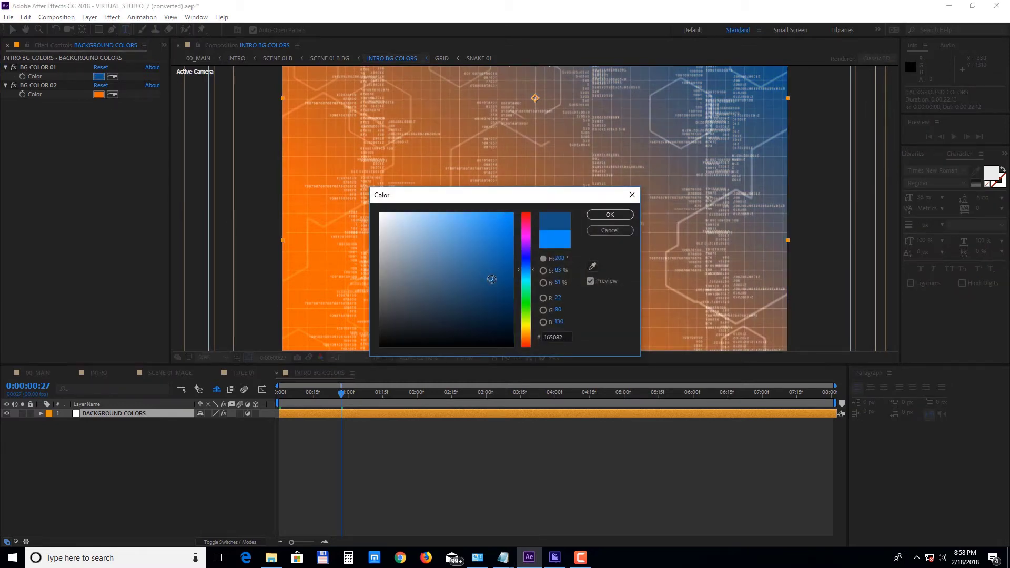
click(484, 304)
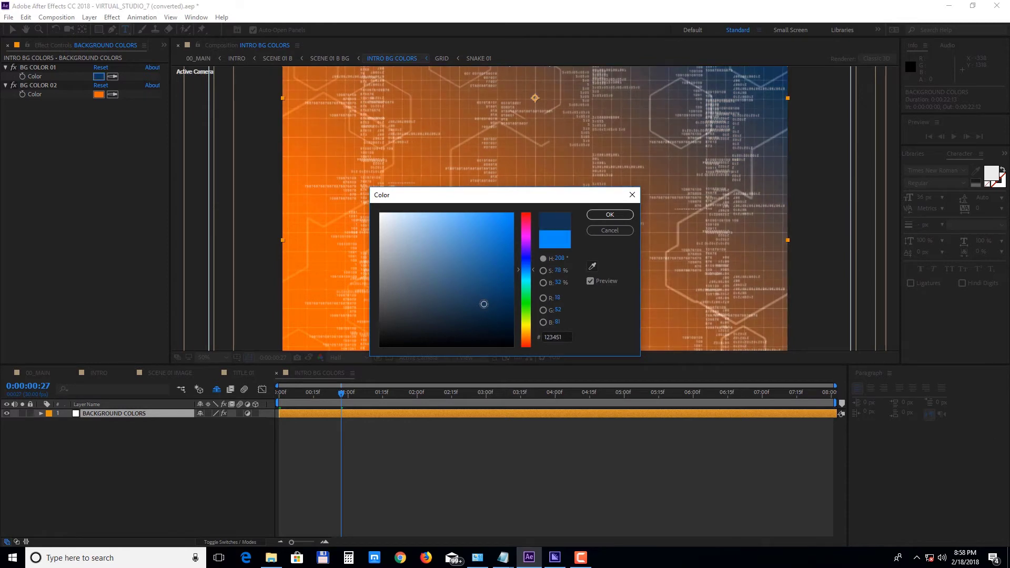
click(592, 216)
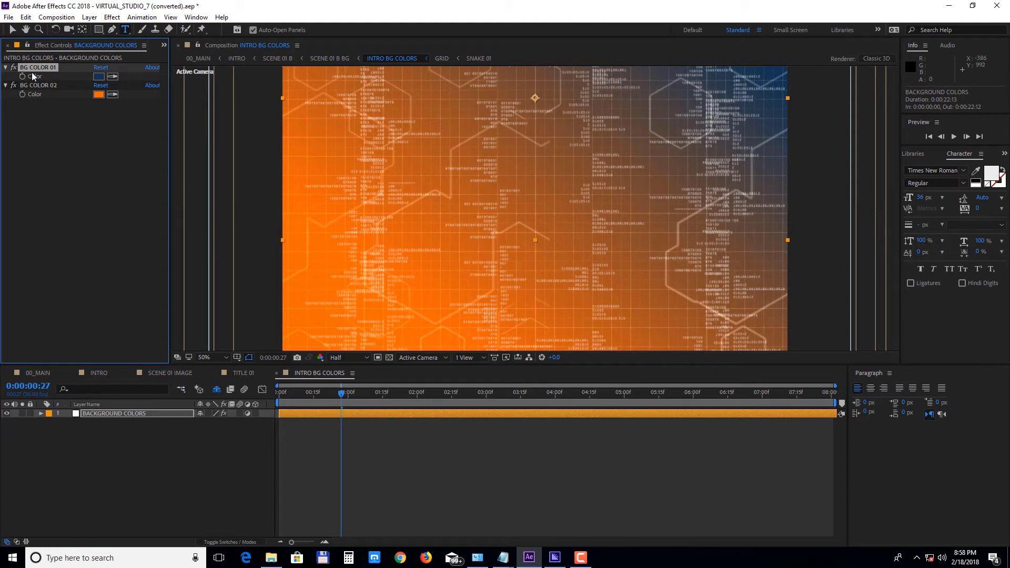
click(7, 45)
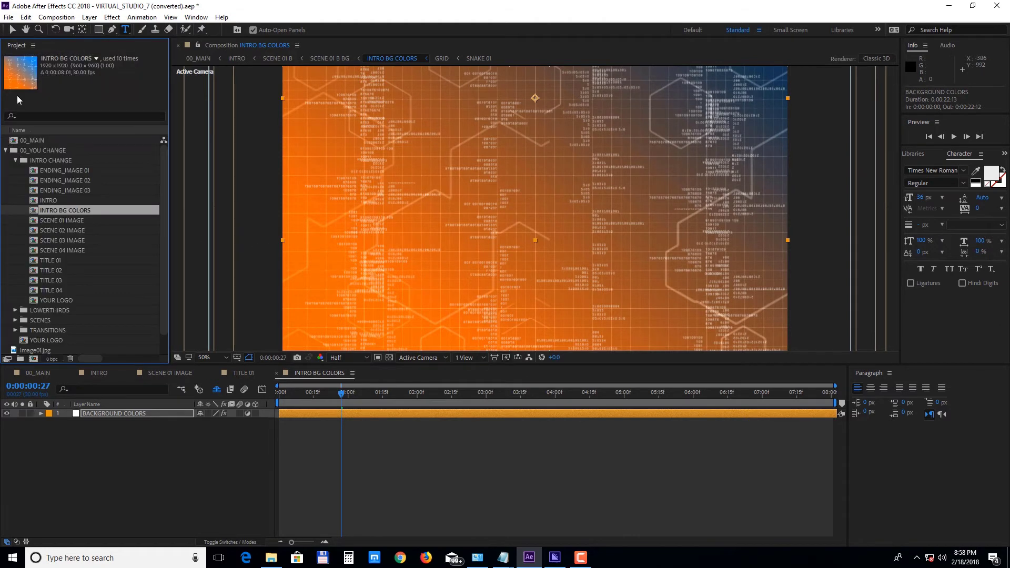
- Open and preview the ANGLE 08 scene, keeping the desk and monitor rather than the conference table
click(16, 161)
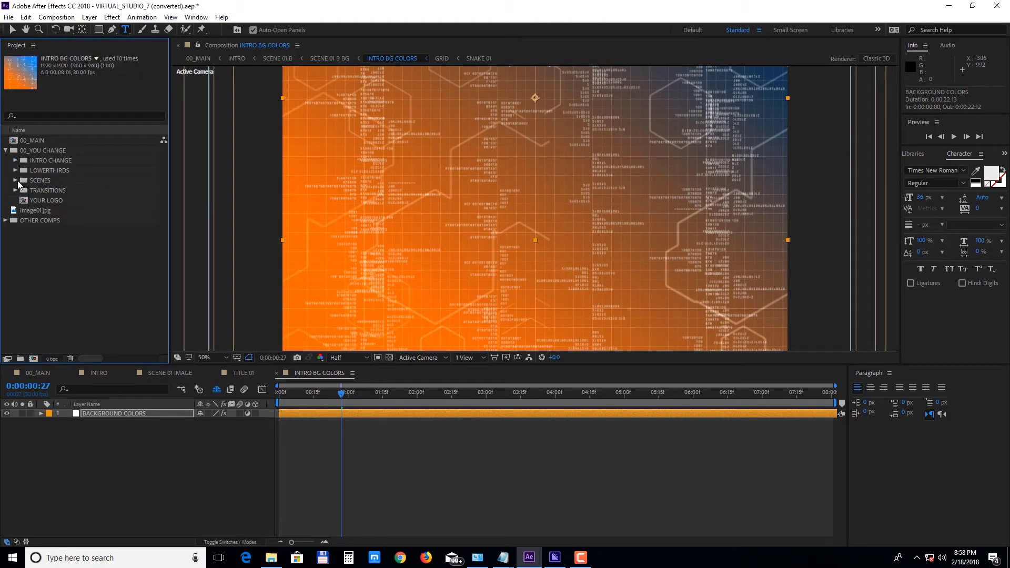
click(16, 180)
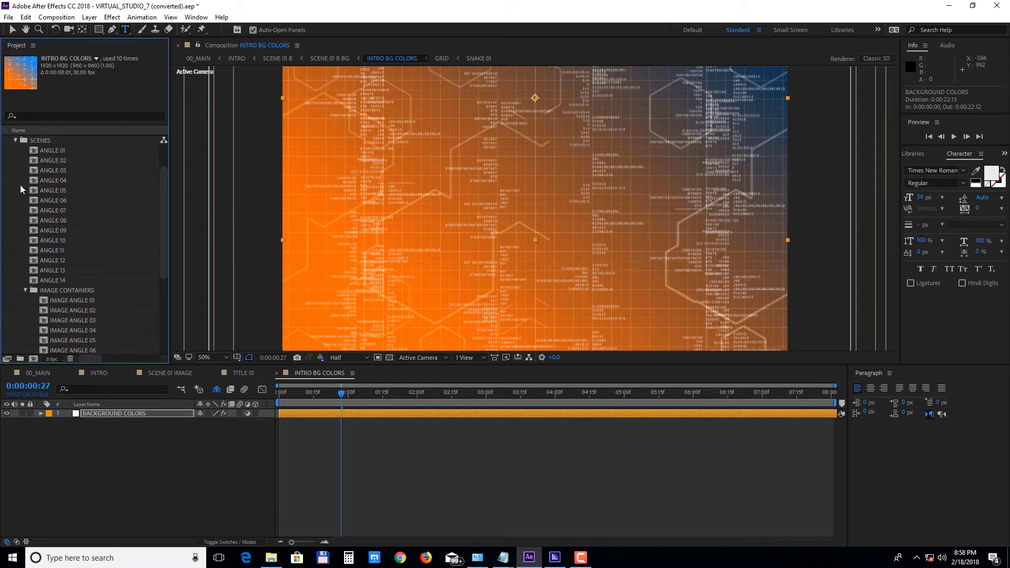
double_click(61, 223)
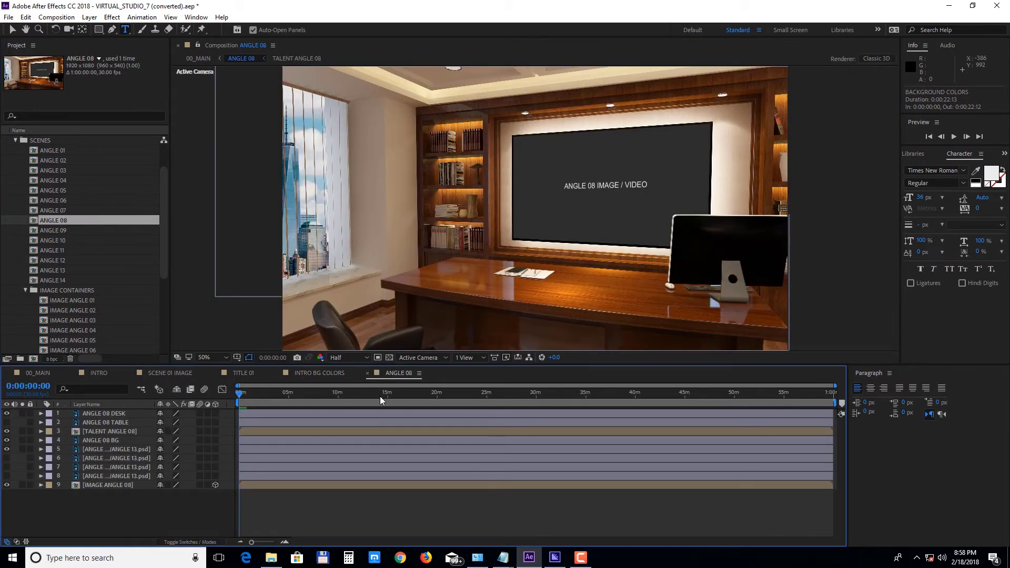
key(space)
click(7, 415)
click(6, 423)
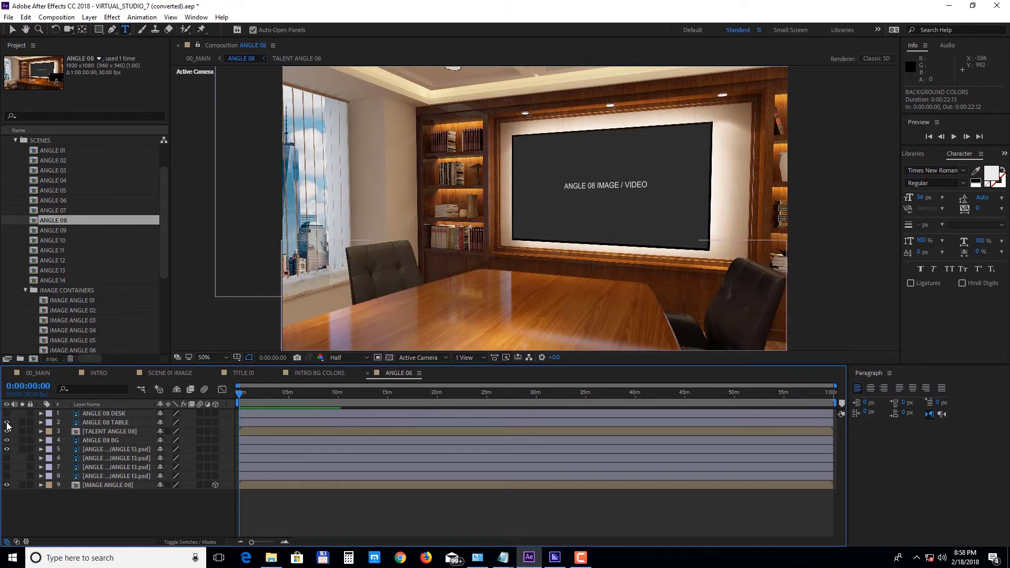
click(7, 423)
click(8, 414)
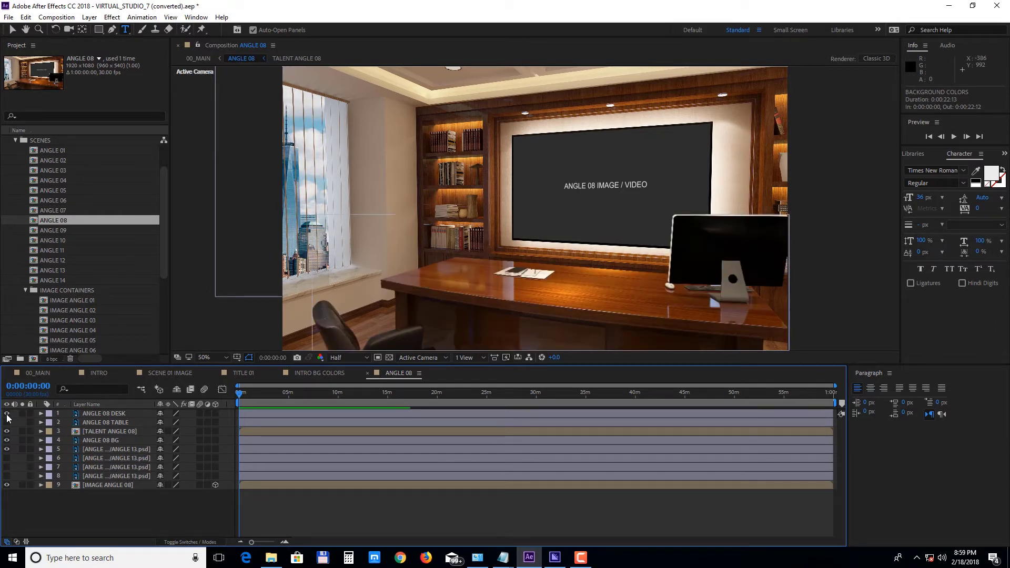
- Switch the window backdrop to the garden view and open the TALENT ANGLE 08 precomp
click(7, 449)
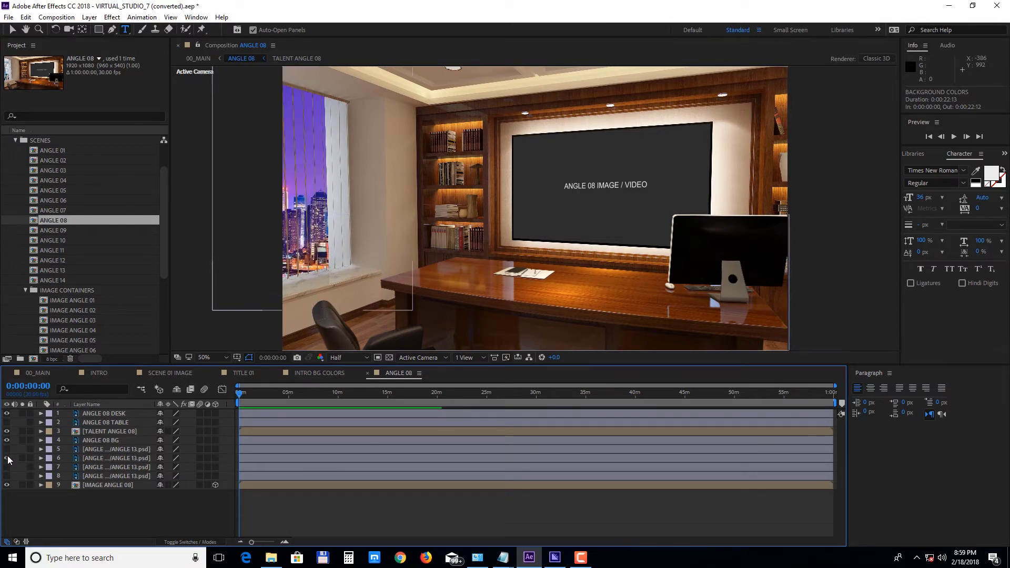
click(7, 459)
click(7, 468)
click(7, 467)
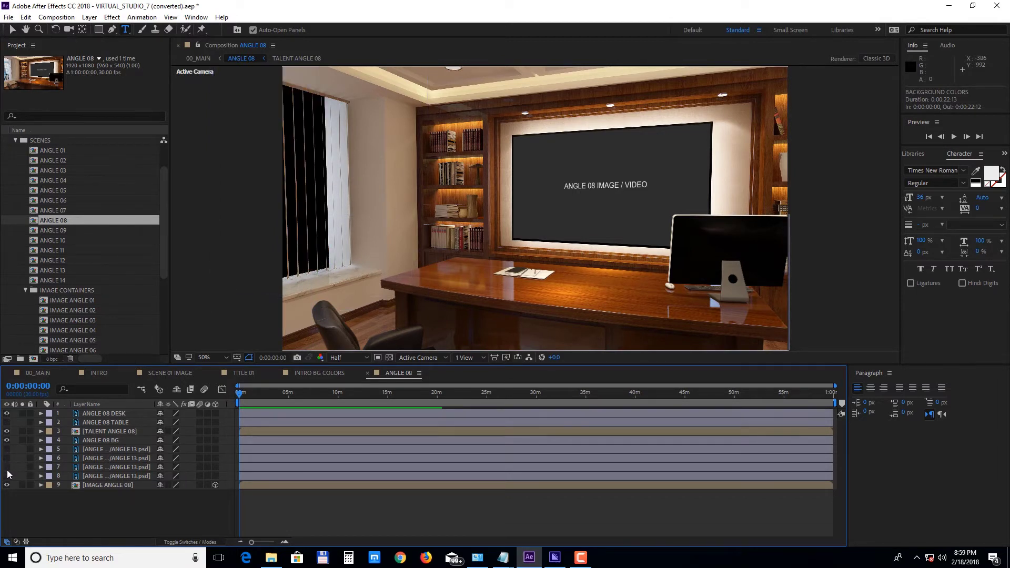
click(7, 476)
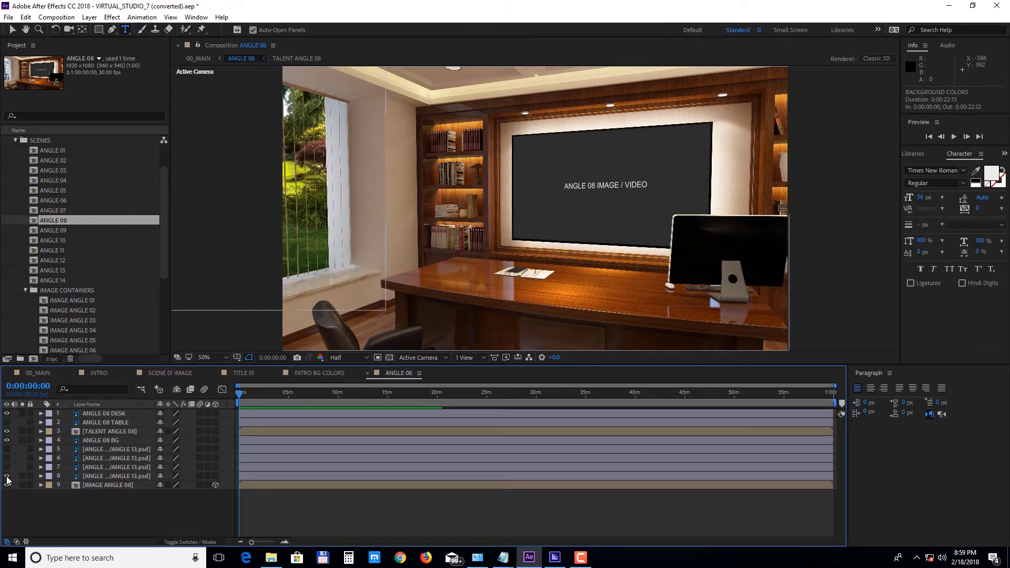
double_click(96, 431)
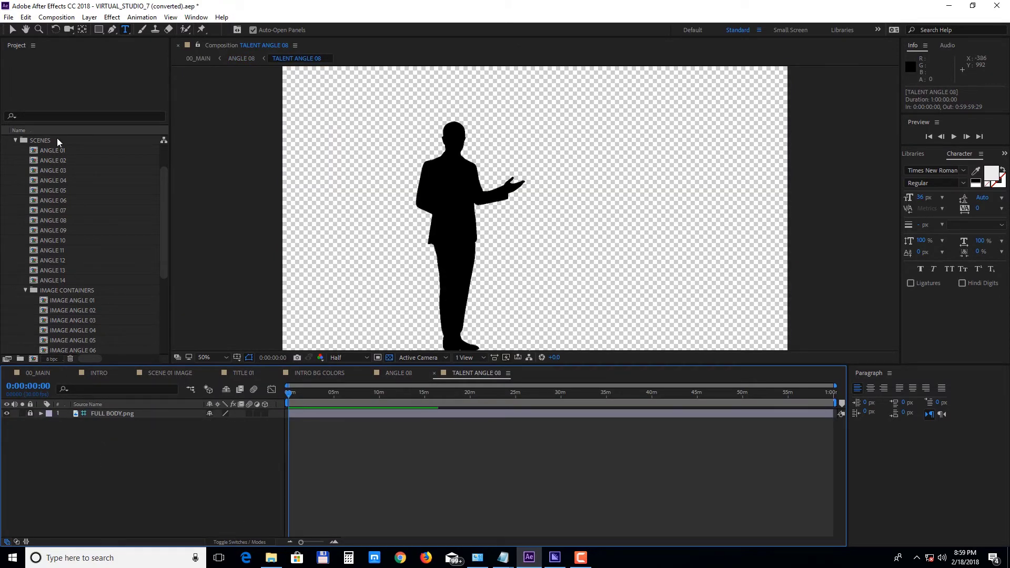
- Import the presenter video MICHAEL.mov
click(9, 17)
mouse_move(39, 165)
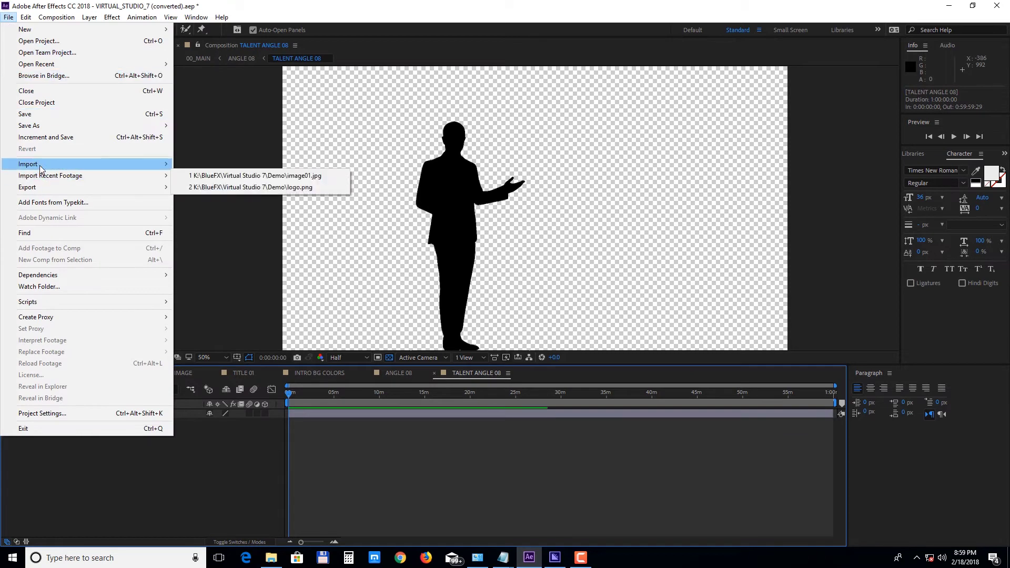
click(190, 163)
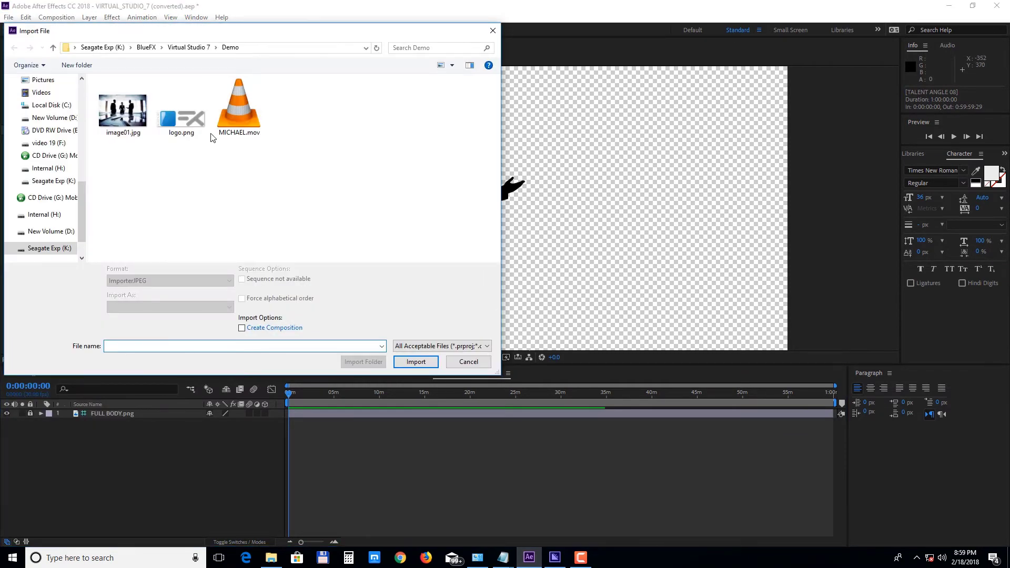
double_click(229, 122)
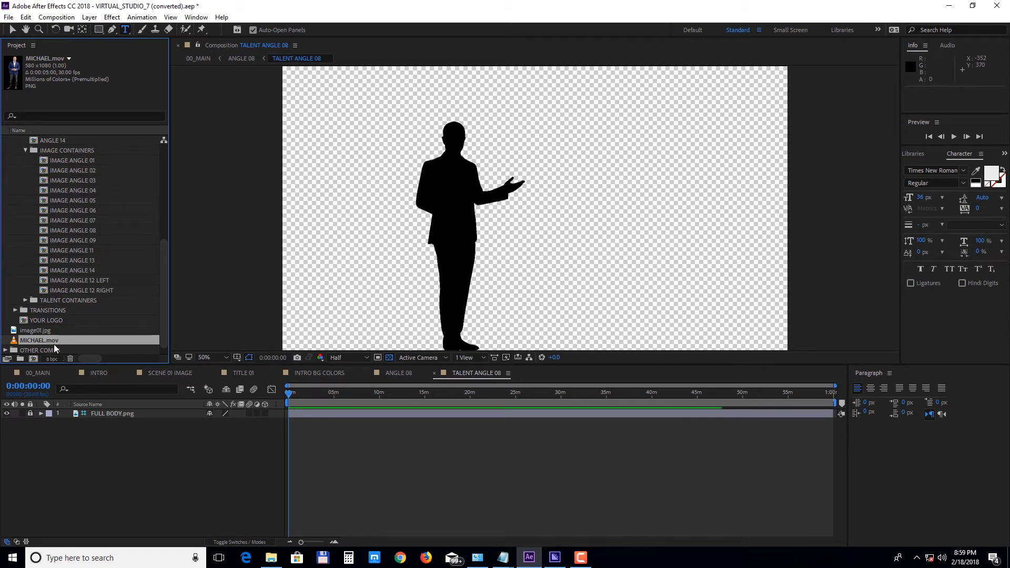
- Place MICHAEL.mov in TALENT ANGLE 08 at 81% scale over the silhouette, hiding the placeholder
drag(53, 340, 88, 412)
key(s)
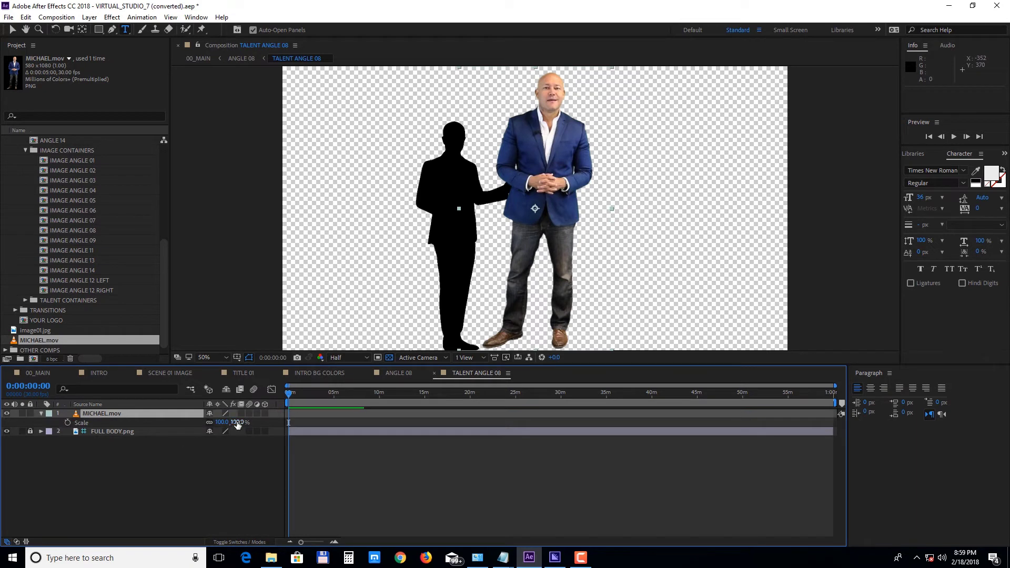
drag(235, 423, 228, 422)
key(v)
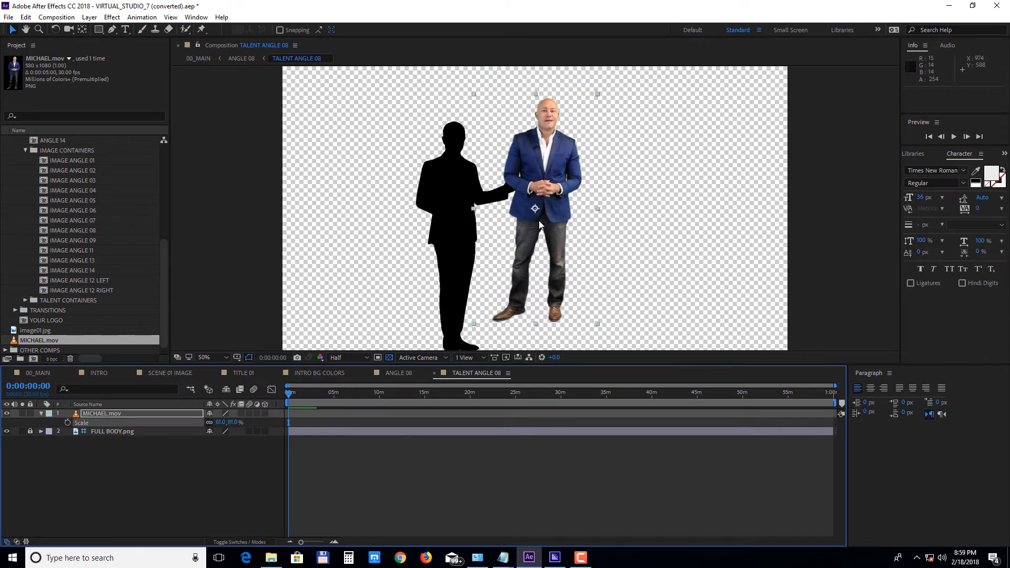
drag(530, 219, 440, 246)
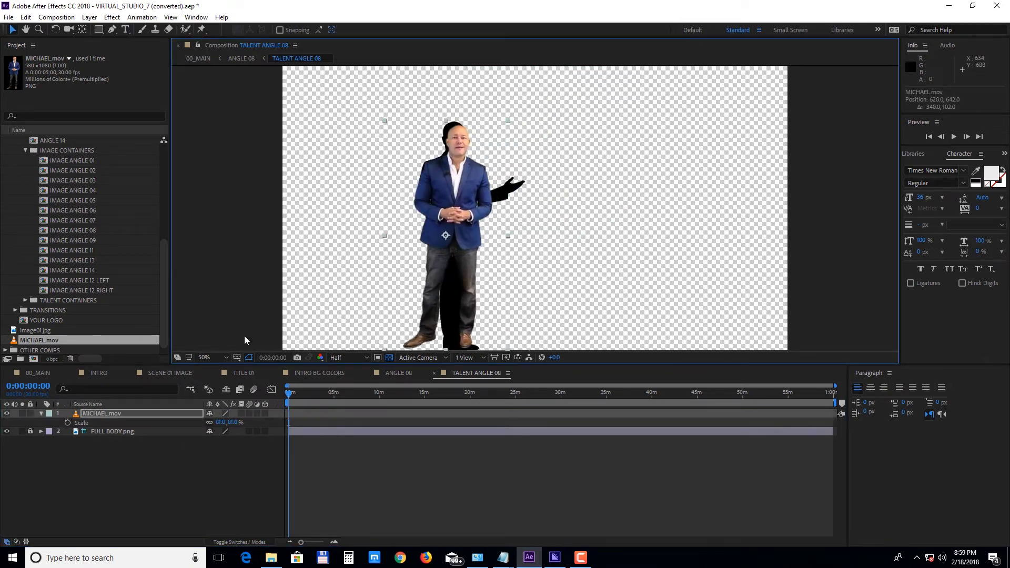
click(7, 431)
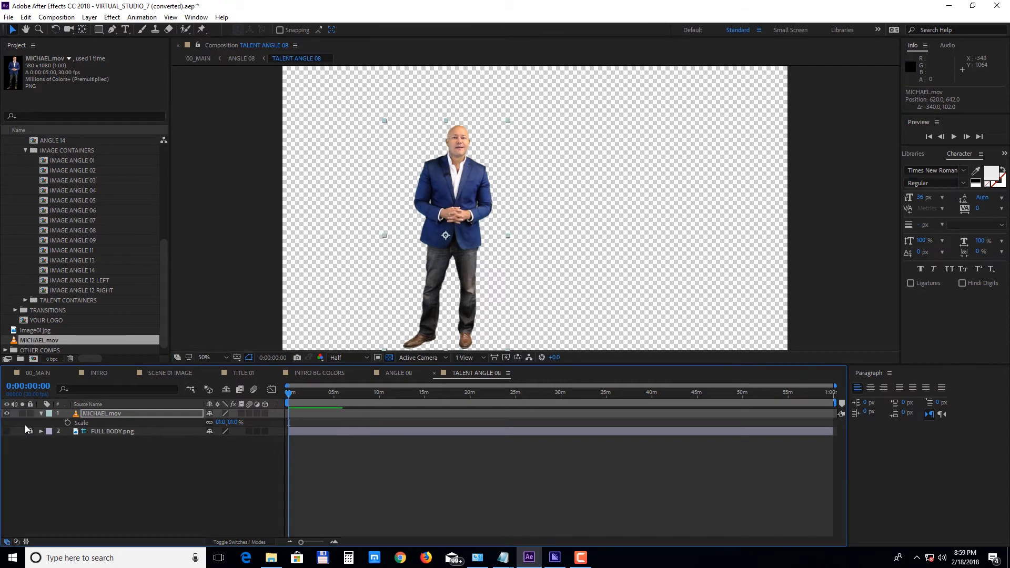
click(390, 373)
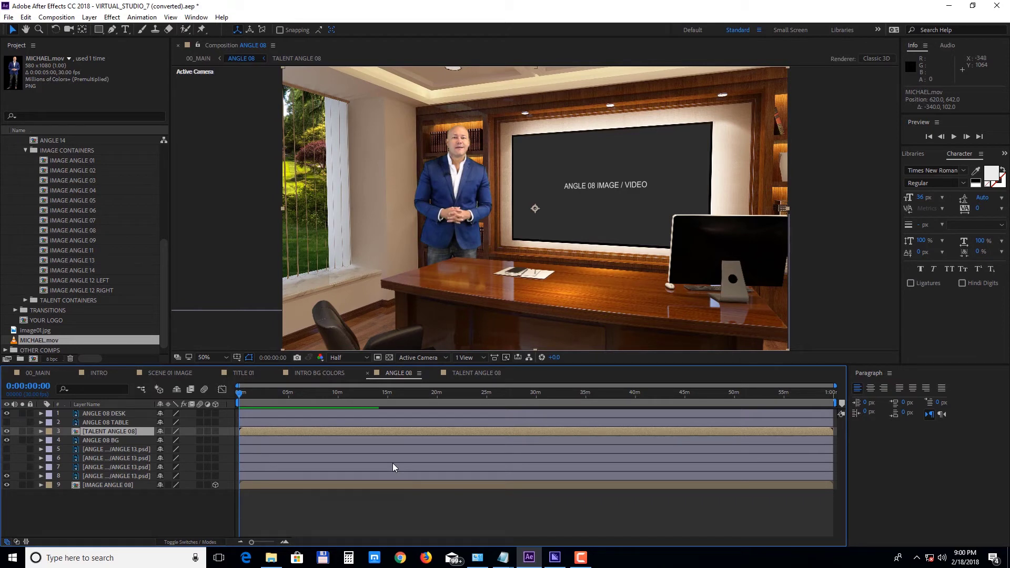
- Put image01.jpg into IMAGE ANGLE 08 and hide its placeholder text and grey solid layers
double_click(112, 486)
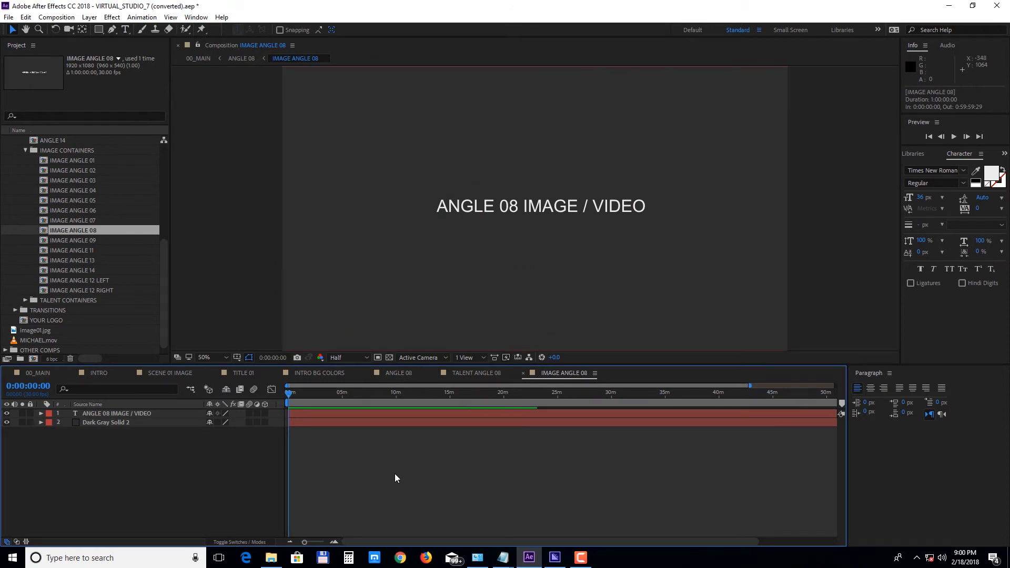
click(44, 332)
drag(46, 334, 95, 412)
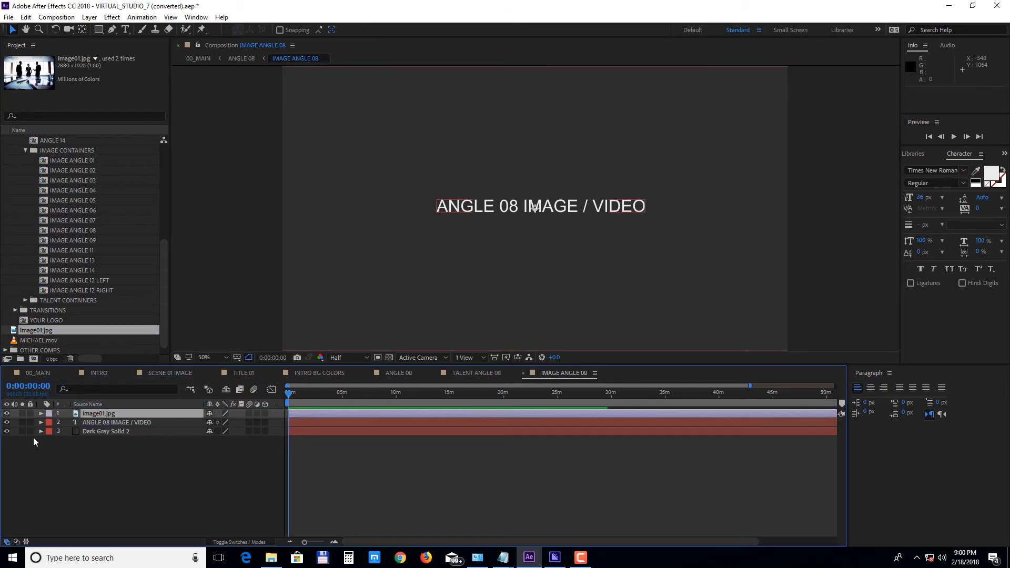
drag(7, 422, 6, 431)
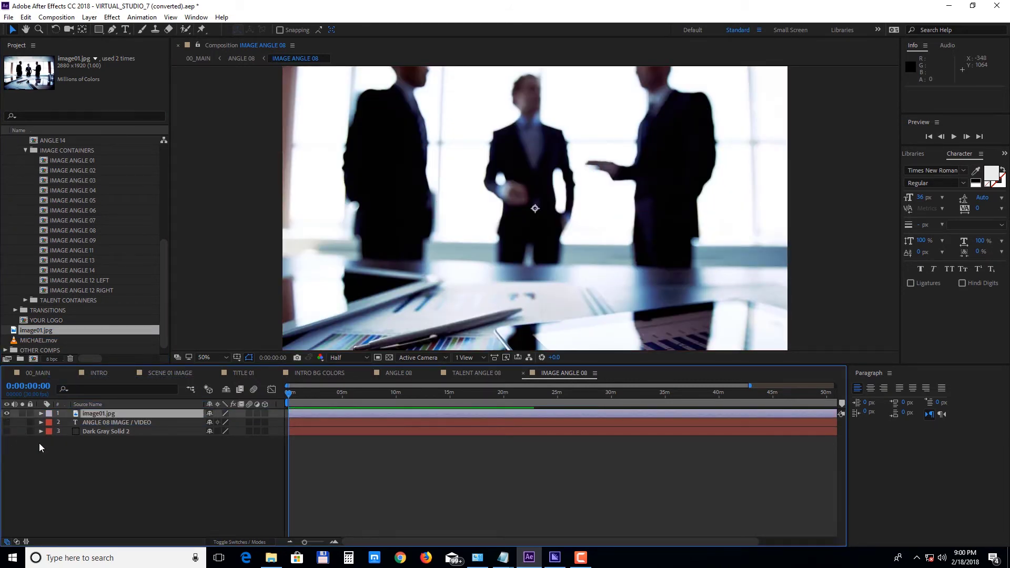
click(399, 373)
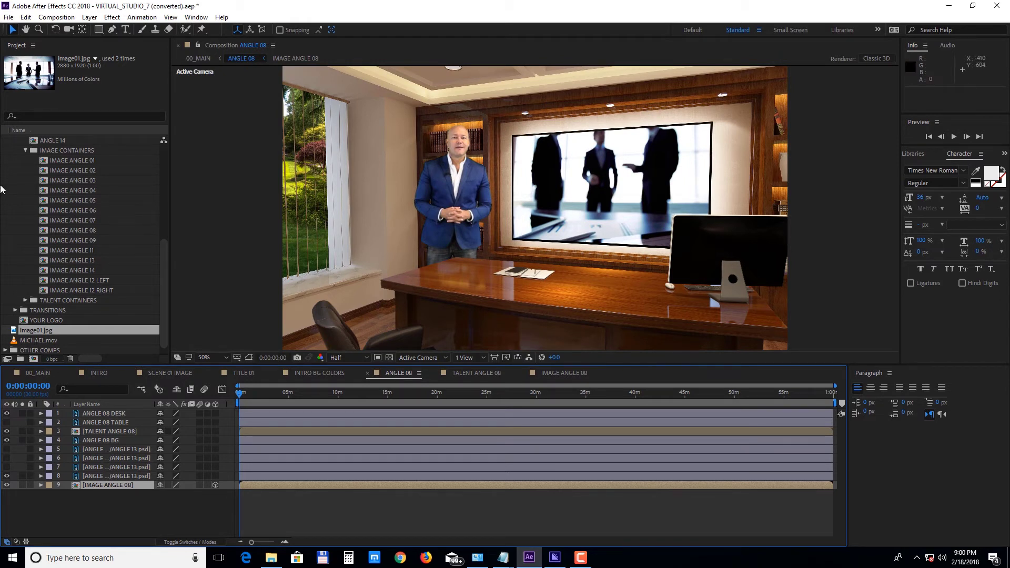
- In LOWERTHIRDS, duplicate LWT_01 to create LWT_03, then open LWT_01
click(25, 150)
scroll(24, 158, up, 3)
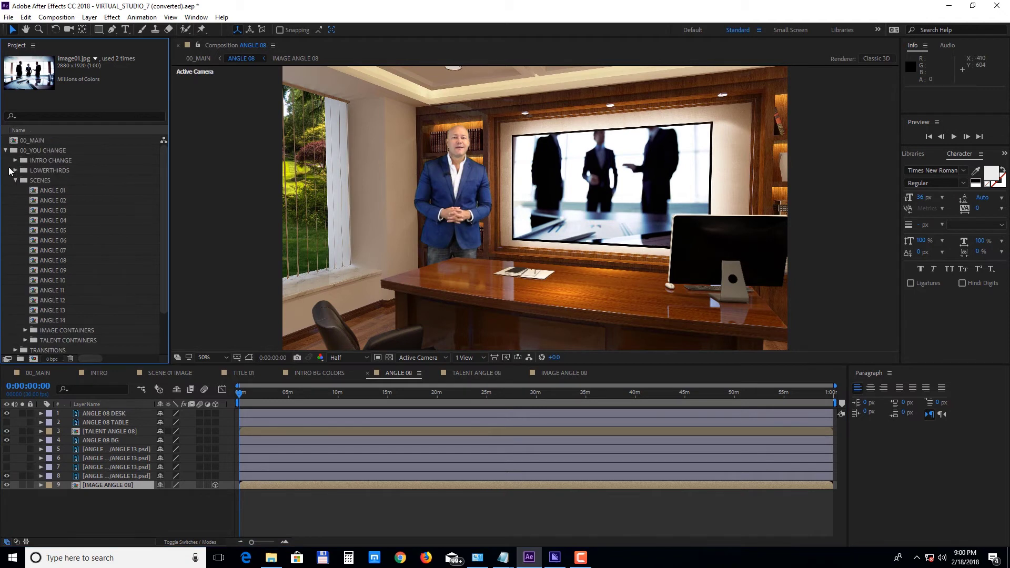
click(16, 180)
click(15, 171)
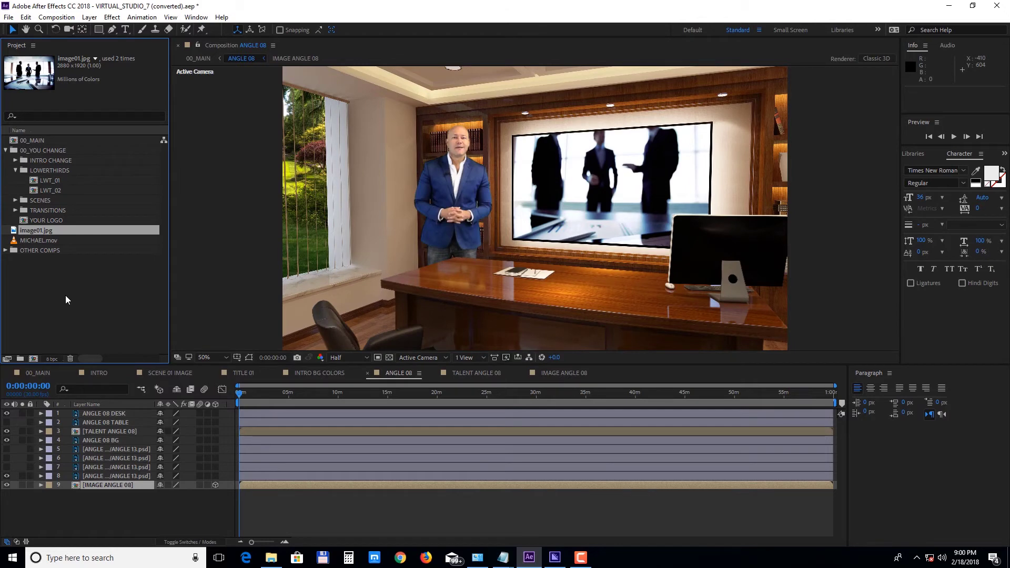
click(49, 180)
click(25, 17)
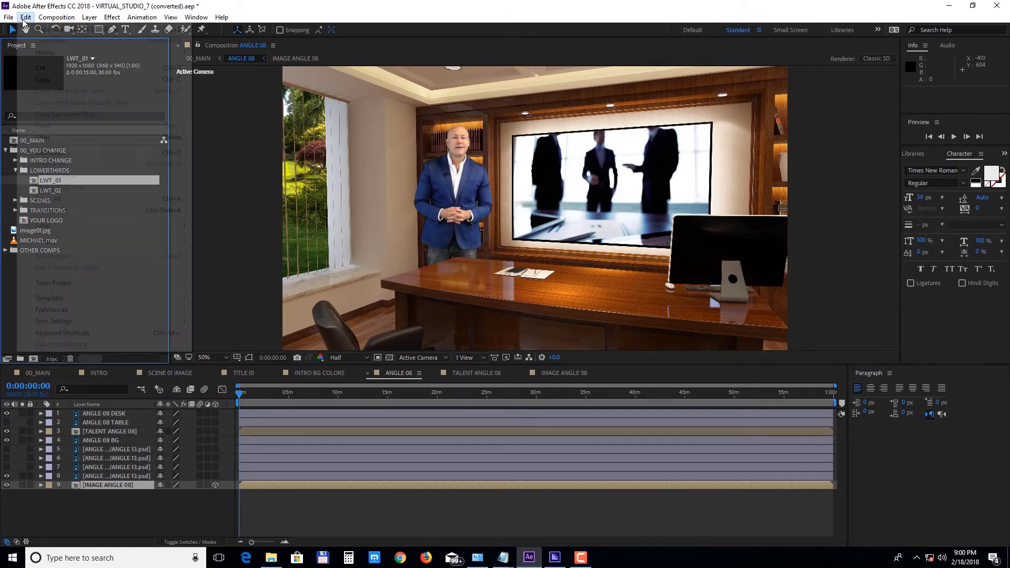
click(49, 152)
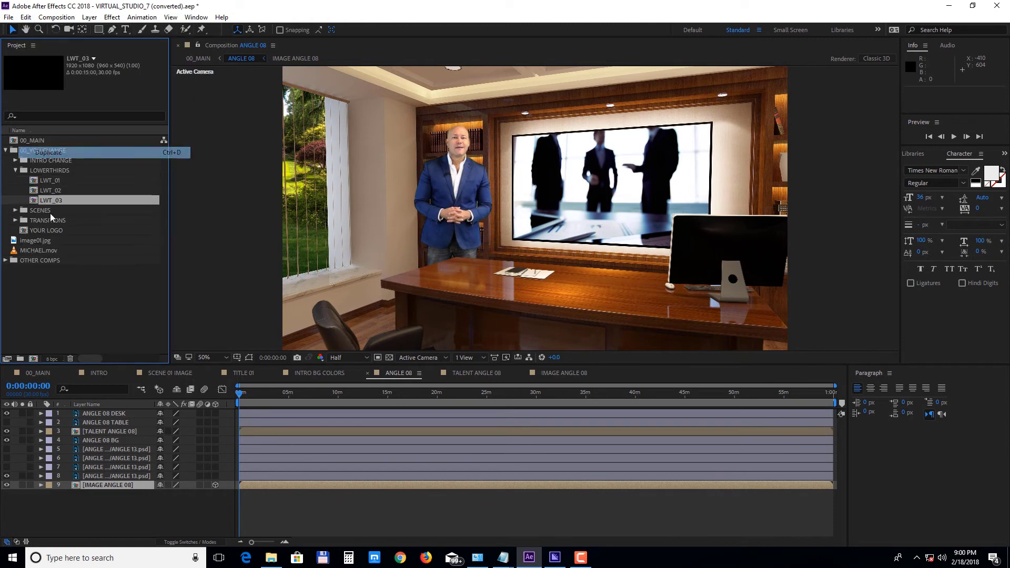
click(46, 283)
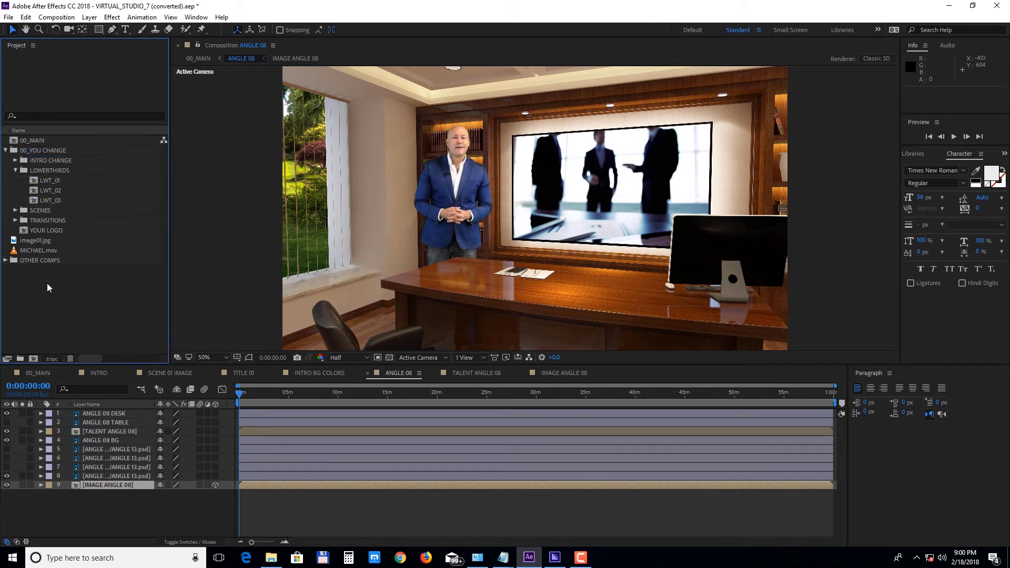
double_click(52, 180)
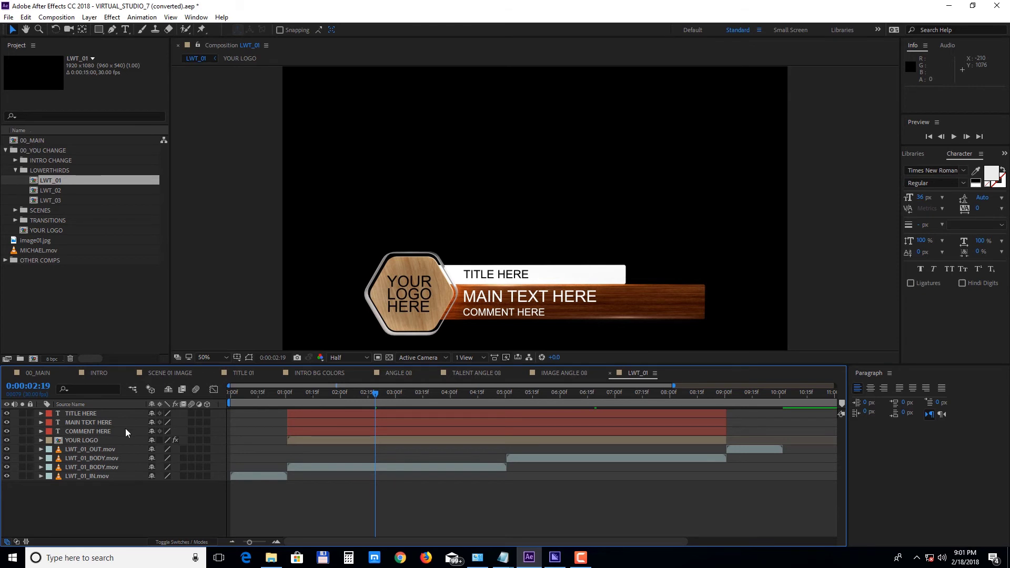
- Replace the LWT_01 title line TITLE HERE with 'sample text'
double_click(99, 414)
text(sample)
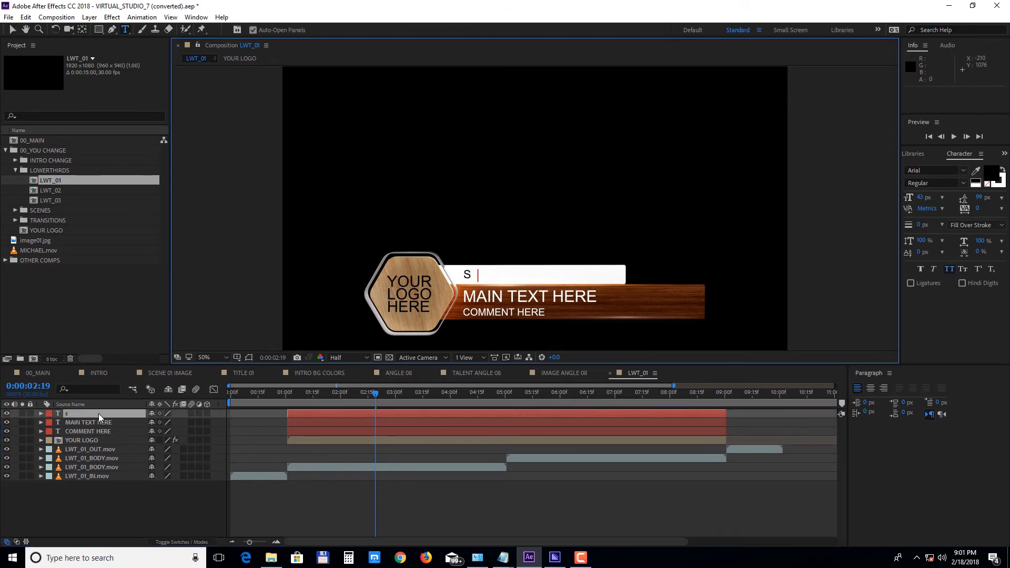
text( text)
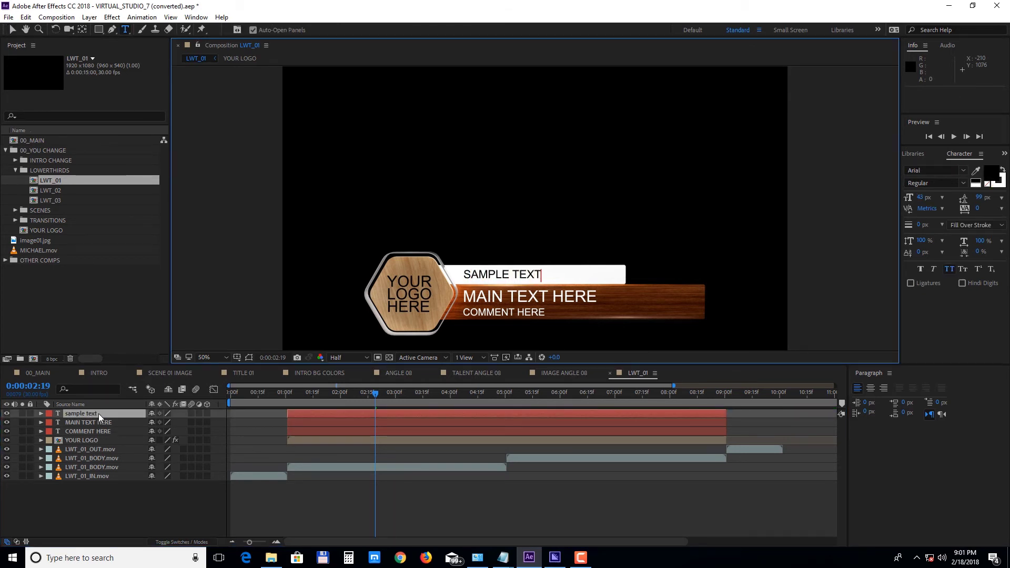
click(117, 499)
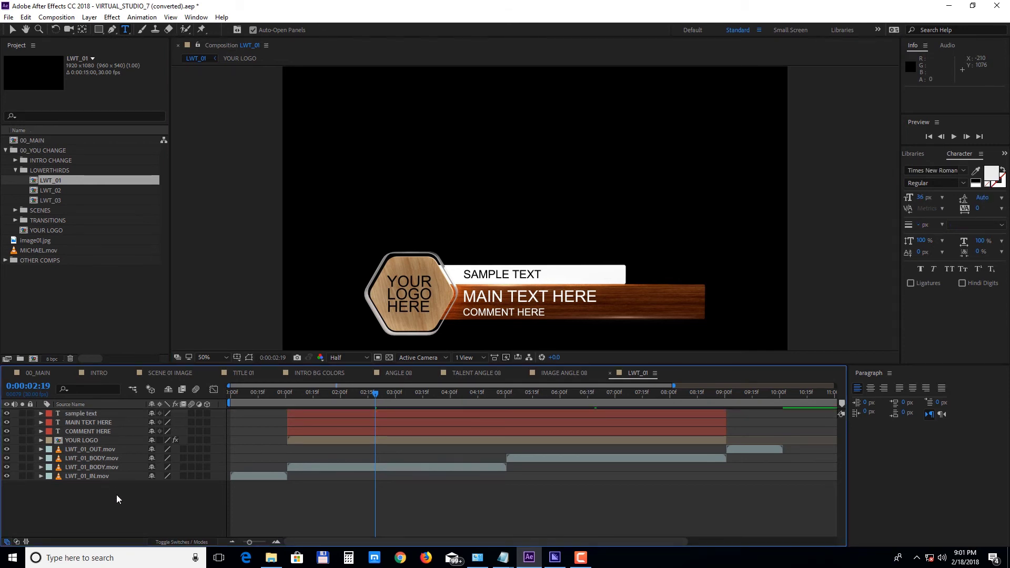
- With YOUR LOGO open, import logo.png as a single image rather than a PNG sequence
double_click(93, 441)
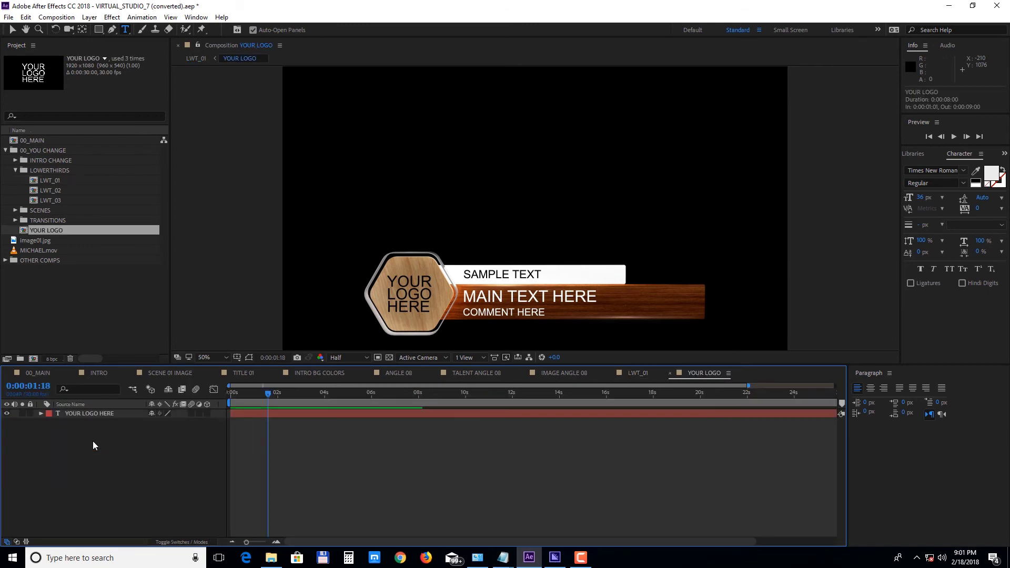
right_click(78, 319)
mouse_move(134, 372)
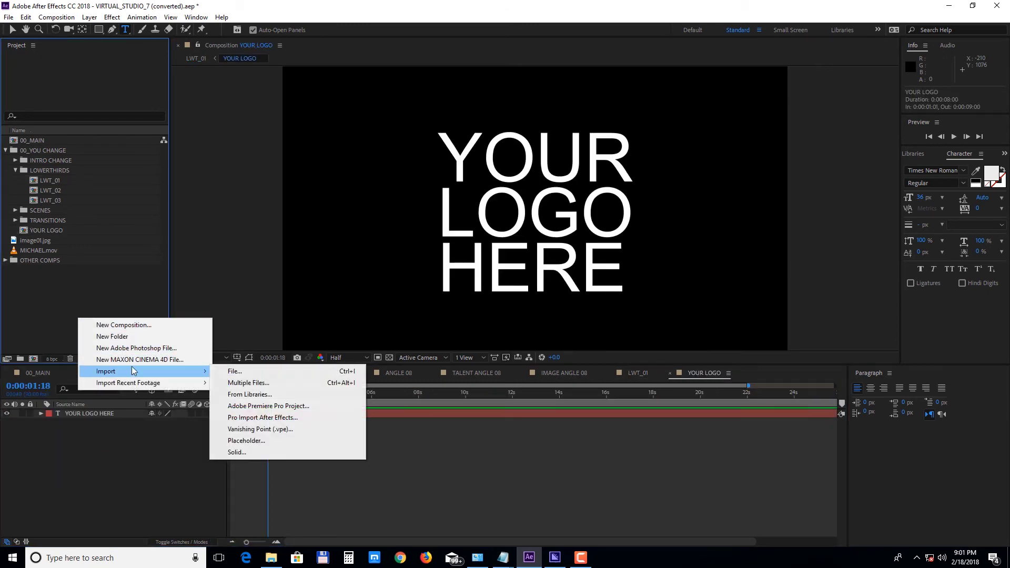
click(235, 371)
click(185, 121)
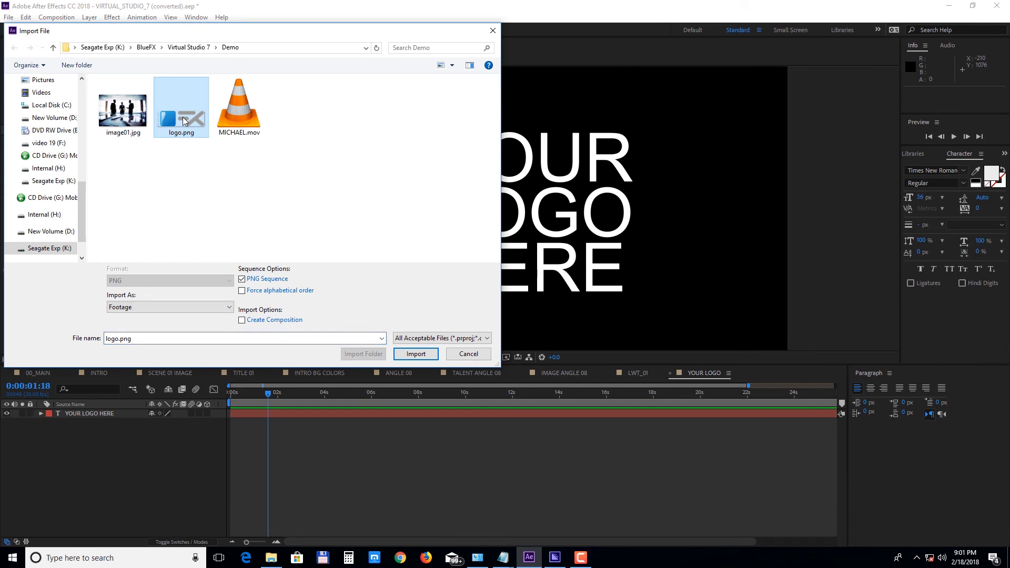
click(242, 279)
click(416, 354)
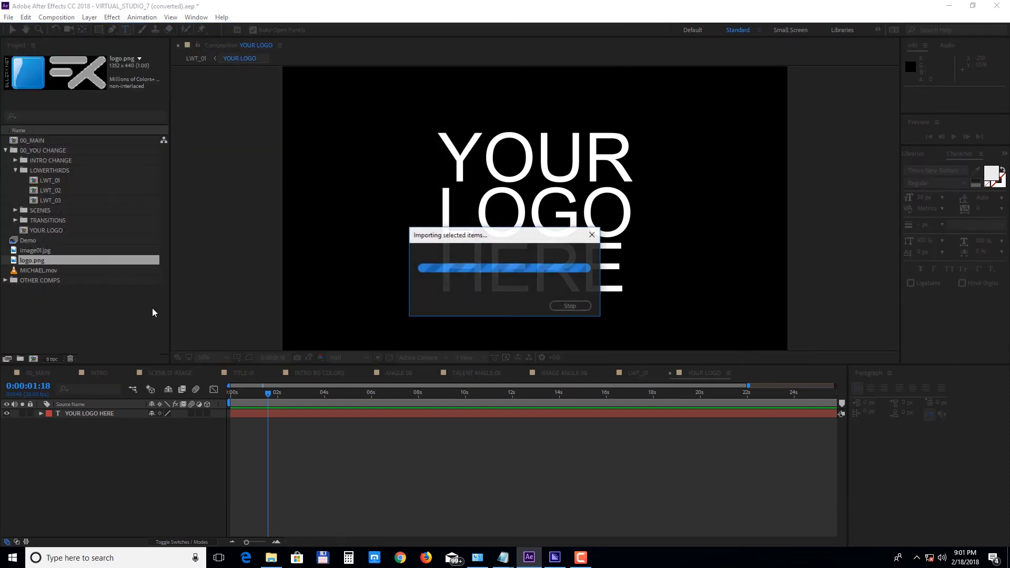
- Place logo.png in YOUR LOGO at 60% scale, check it in LWT_01, and open 00_MAIN
drag(26, 260, 67, 418)
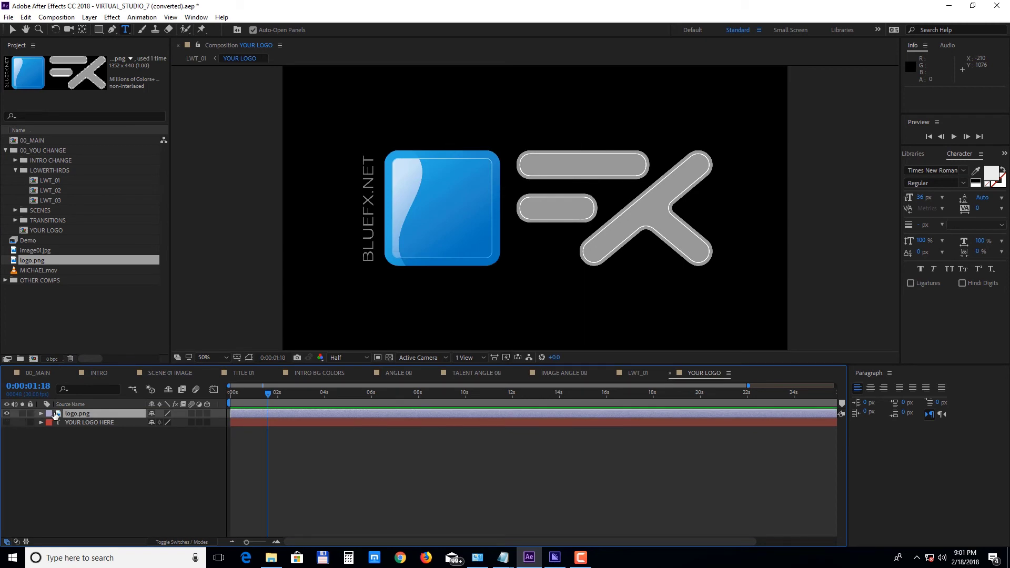
key(s)
drag(178, 423, 157, 424)
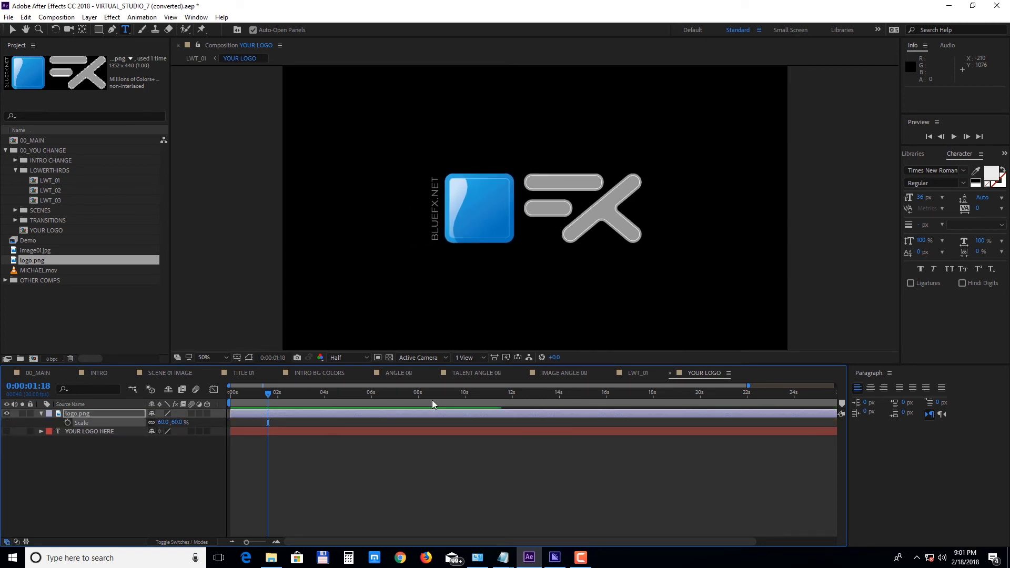
click(633, 373)
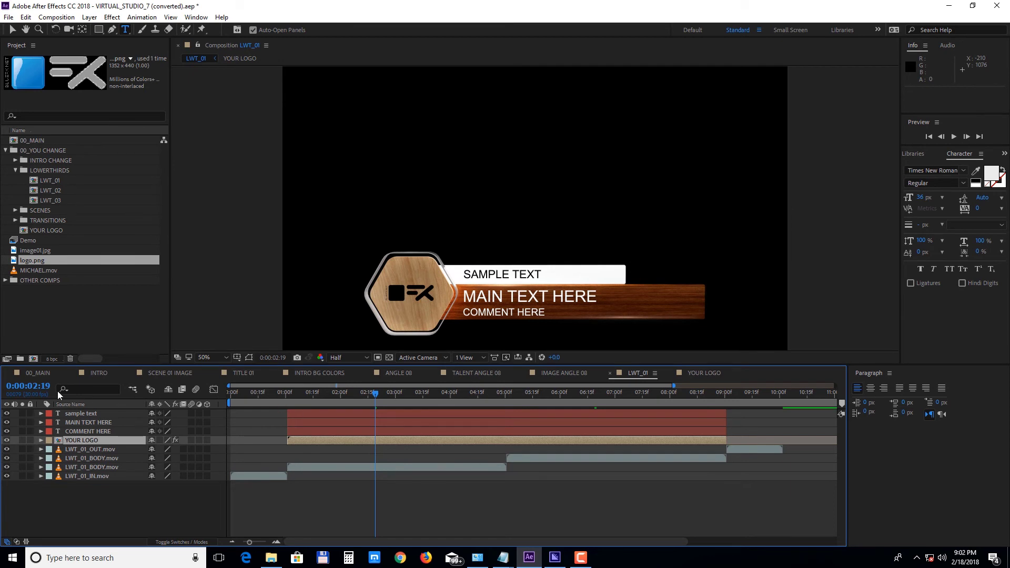
click(39, 373)
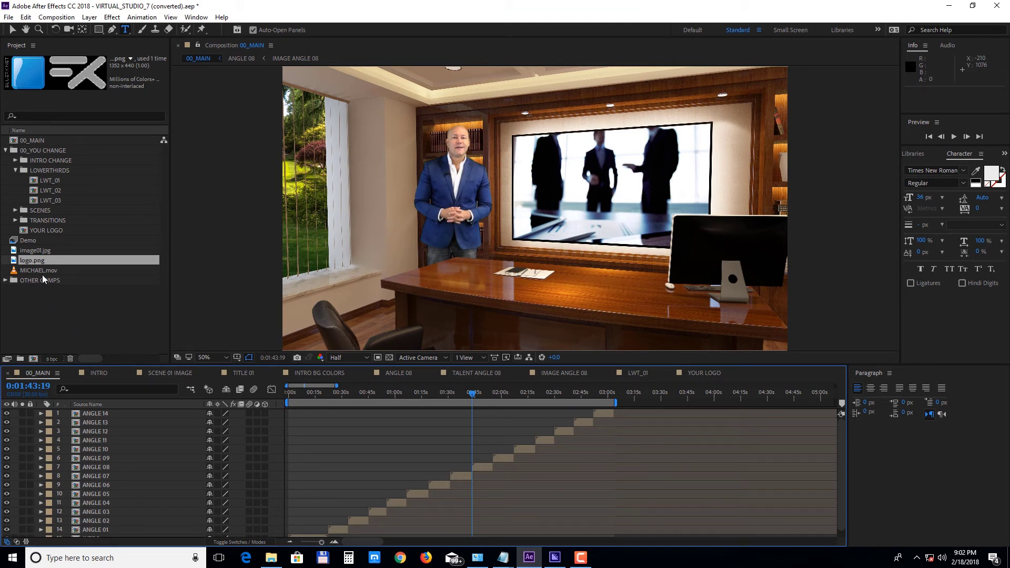
- Add LWT_01 as a layer in 00_MAIN and make it start earlier in the timeline
click(53, 180)
drag(58, 182, 468, 460)
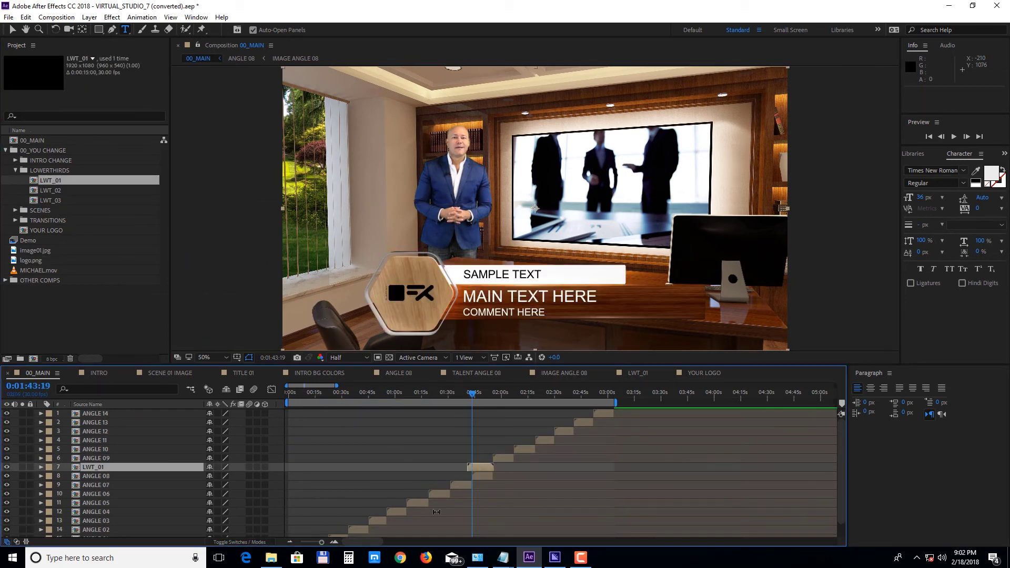
drag(473, 394, 465, 395)
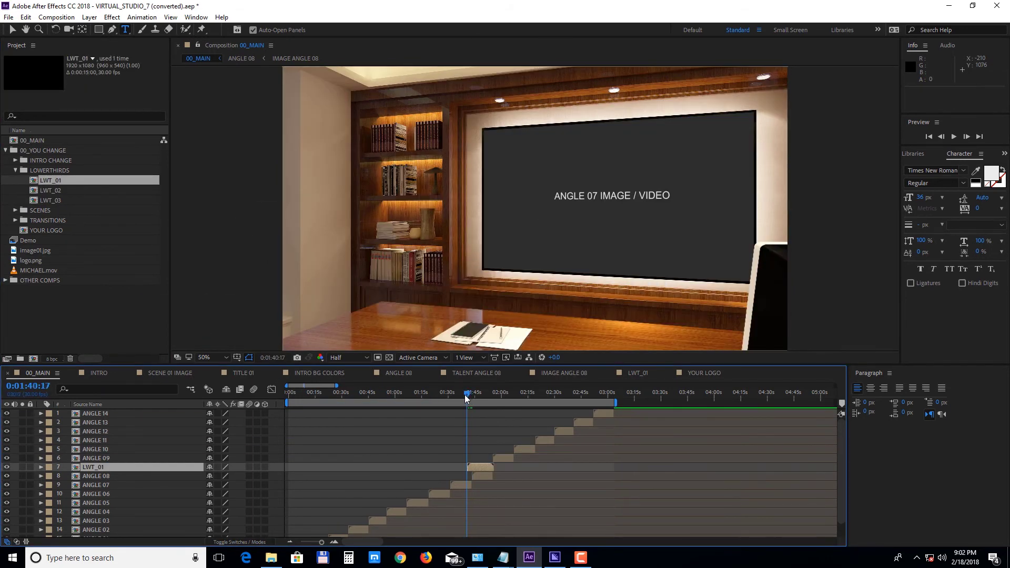
drag(479, 465, 469, 465)
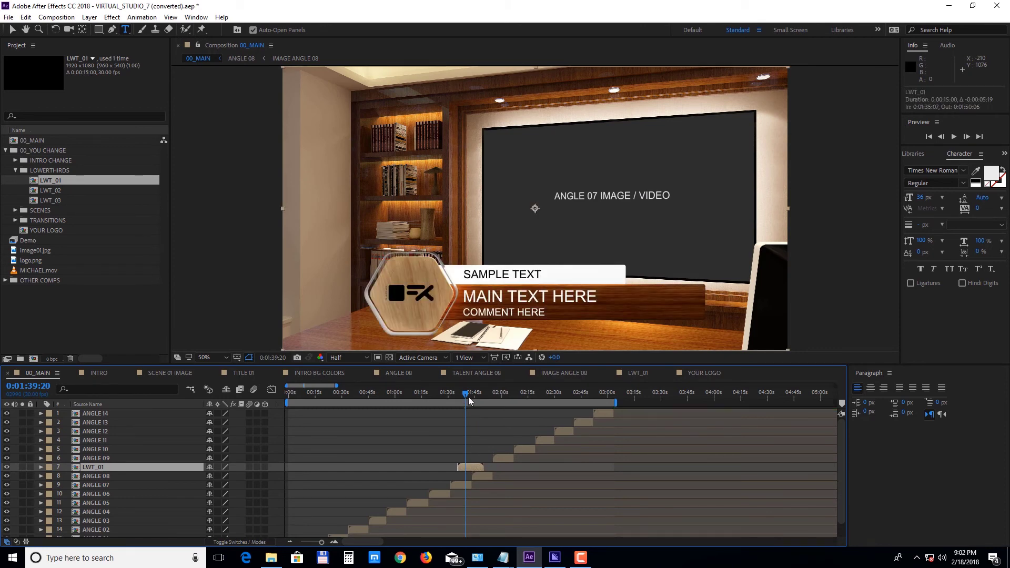
mouse_move(465, 395)
mouse_down()
mouse_move(450, 397)
mouse_move(461, 400)
mouse_up()
- Scale the LWT_01 lower third to 72%, move it to the bottom left, and preview it
key(s)
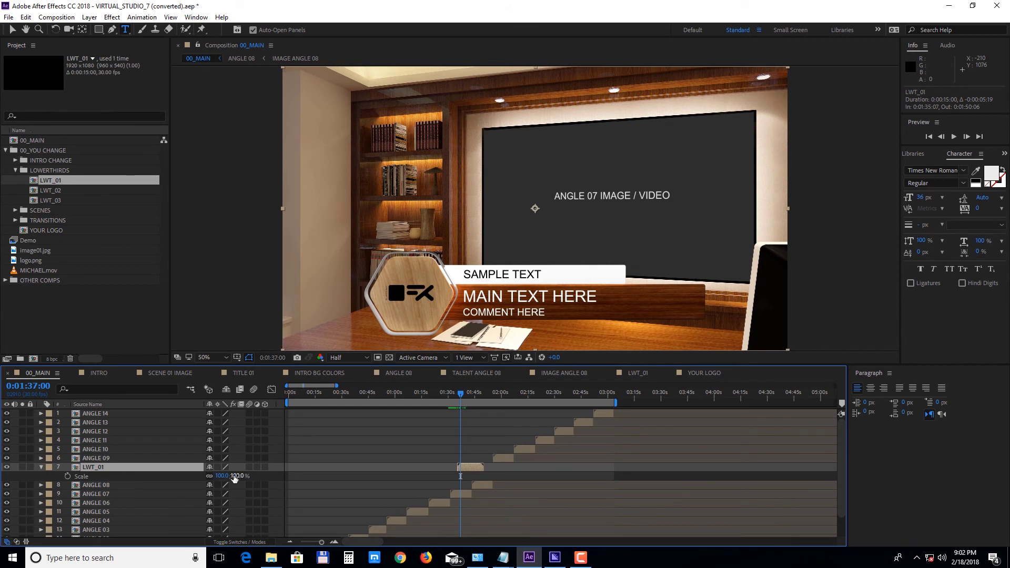
drag(232, 476, 213, 474)
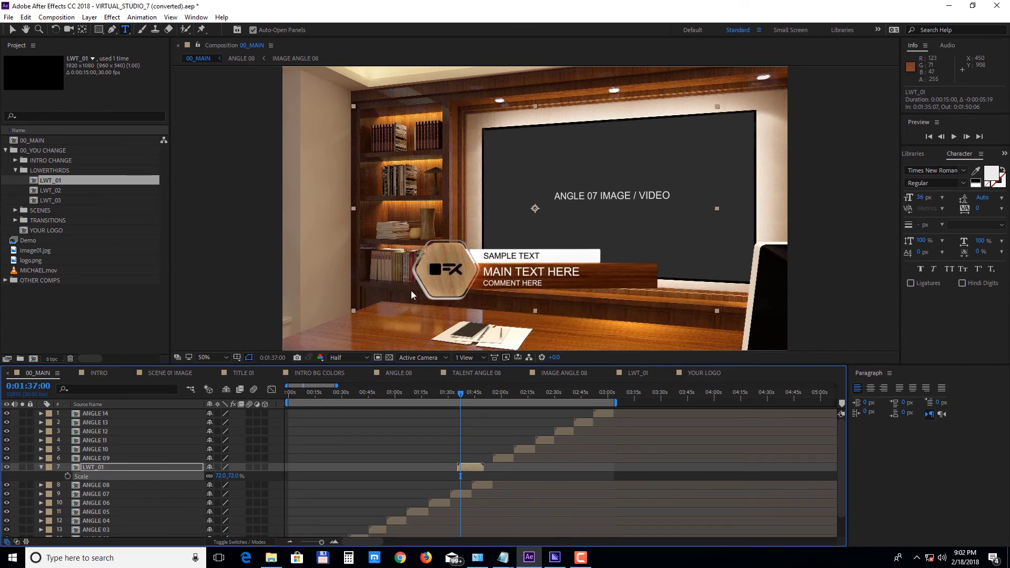
key(v)
drag(411, 290, 343, 320)
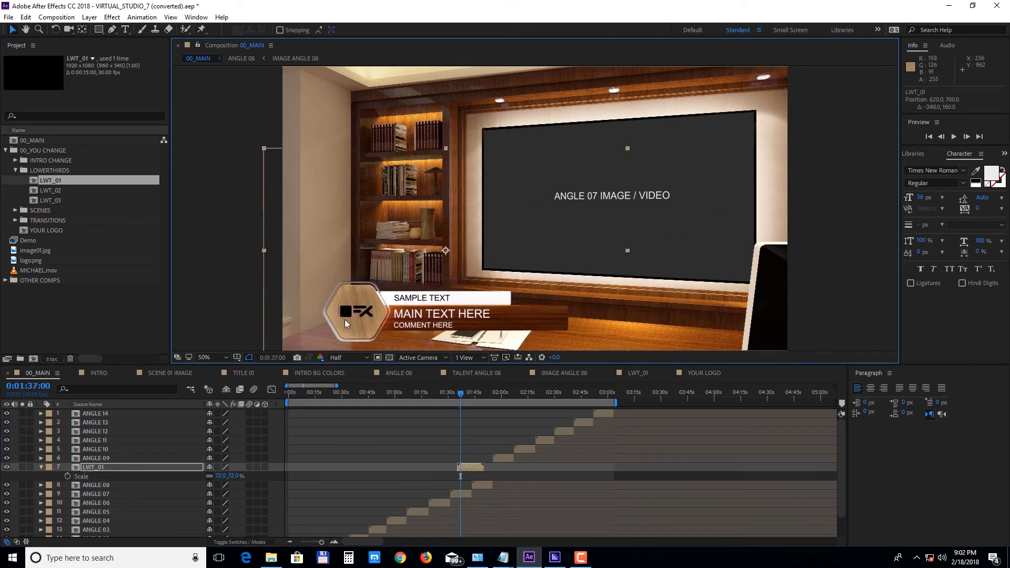
mouse_move(459, 393)
mouse_down()
mouse_move(443, 395)
mouse_move(472, 398)
mouse_up()
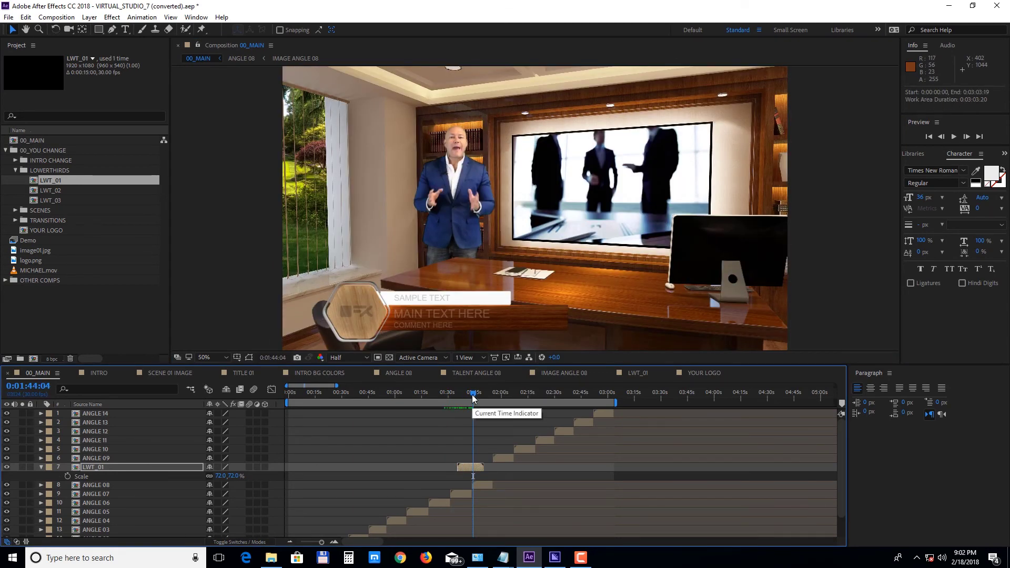
key(space)
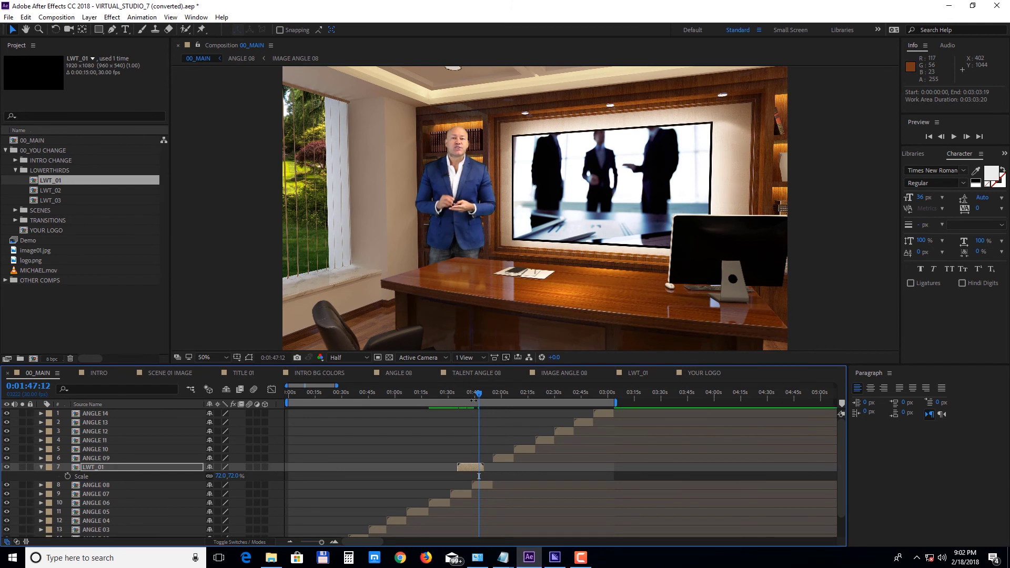
- Add TRANSITION_01.mov from the TRANSITIONS folder to 00_MAIN, nudged slightly earlier to start at 0:02:06:11
click(16, 221)
click(16, 220)
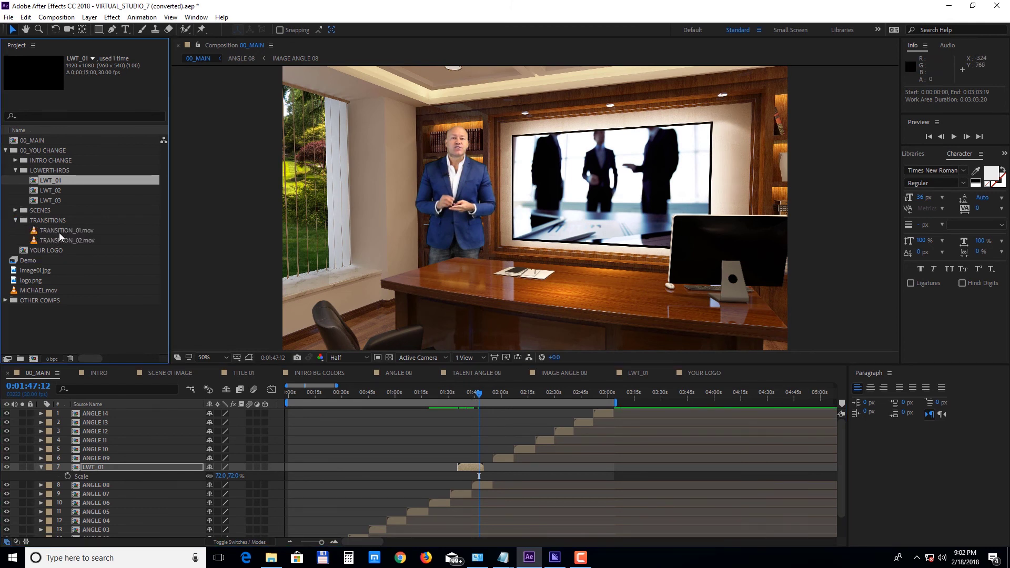
click(59, 232)
drag(72, 229, 548, 448)
click(334, 542)
drag(535, 394, 560, 393)
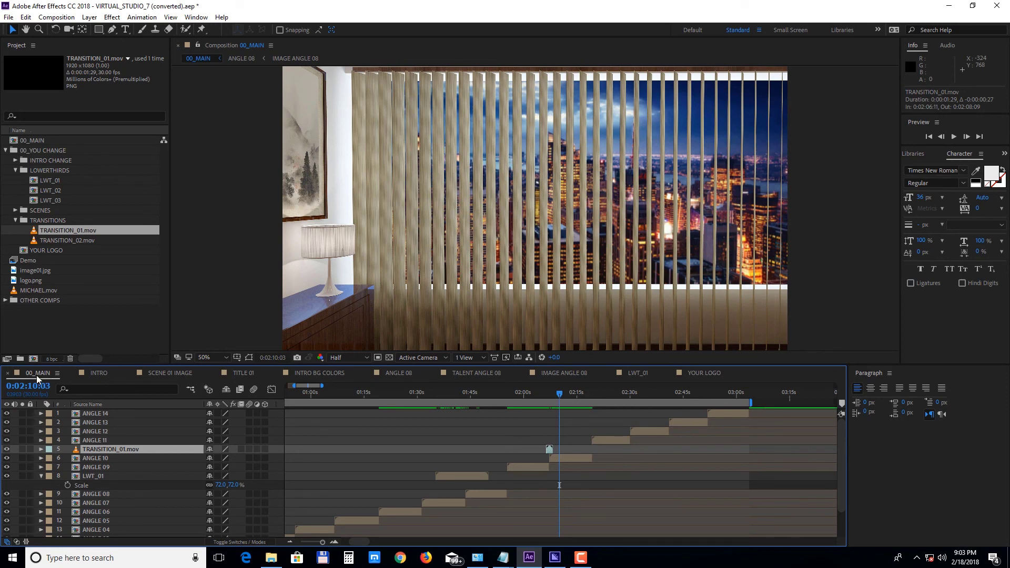
- Add 00_MAIN to the Adobe Media Encoder queue from the Composition menu
click(57, 18)
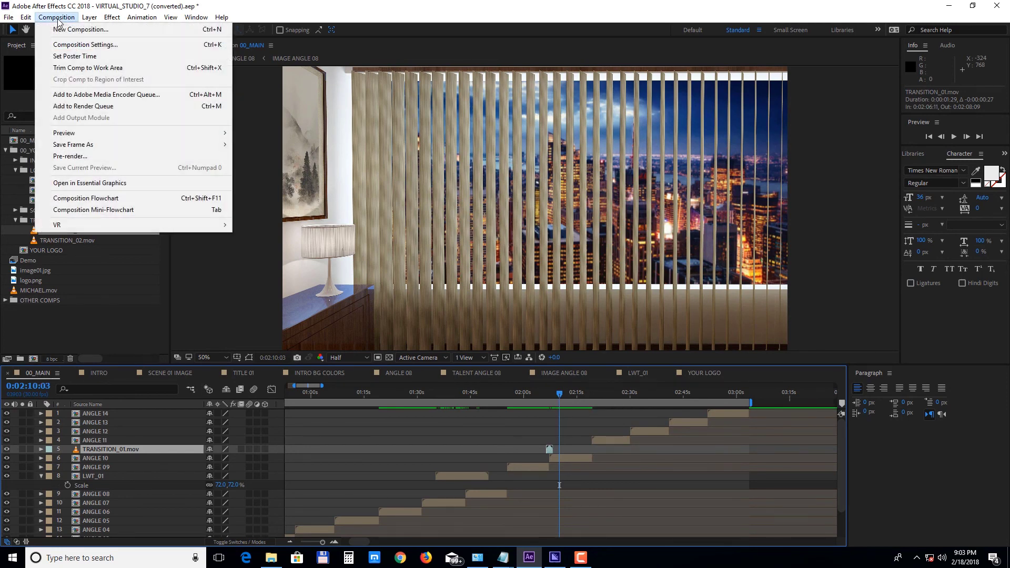
click(83, 95)
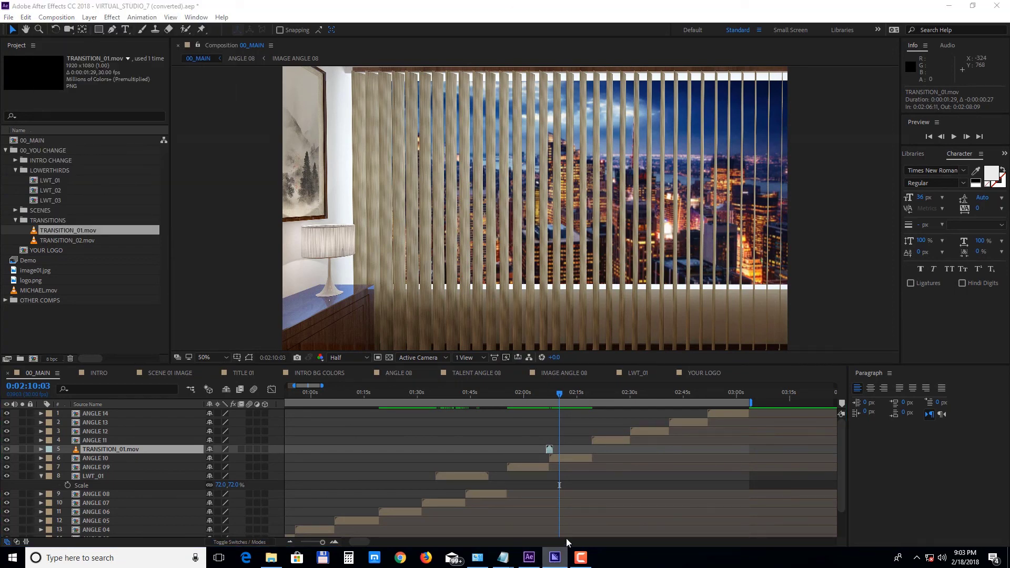